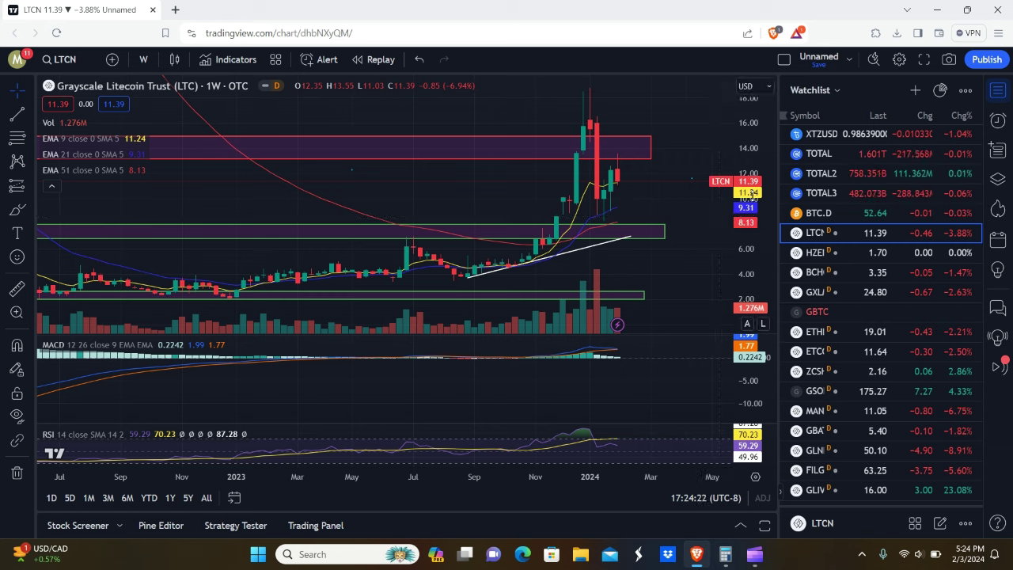
Step: Examine the recent weekly LTCN candles and the MACD lines and histogram at a larger vertical scale
left_click_drag(752, 193, 748, 206)
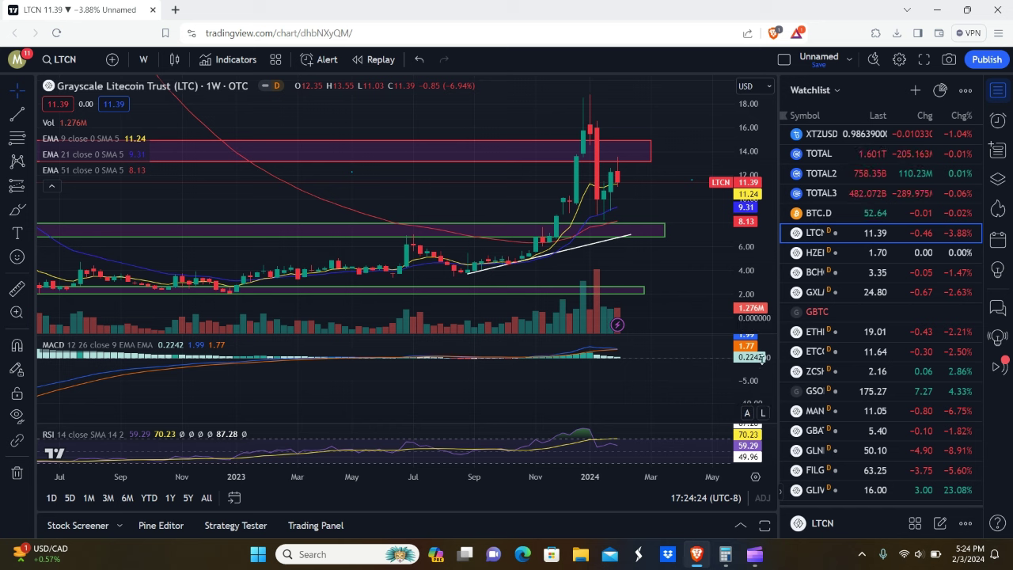
left_click_drag(759, 358, 758, 348)
left_click_drag(656, 343, 682, 431)
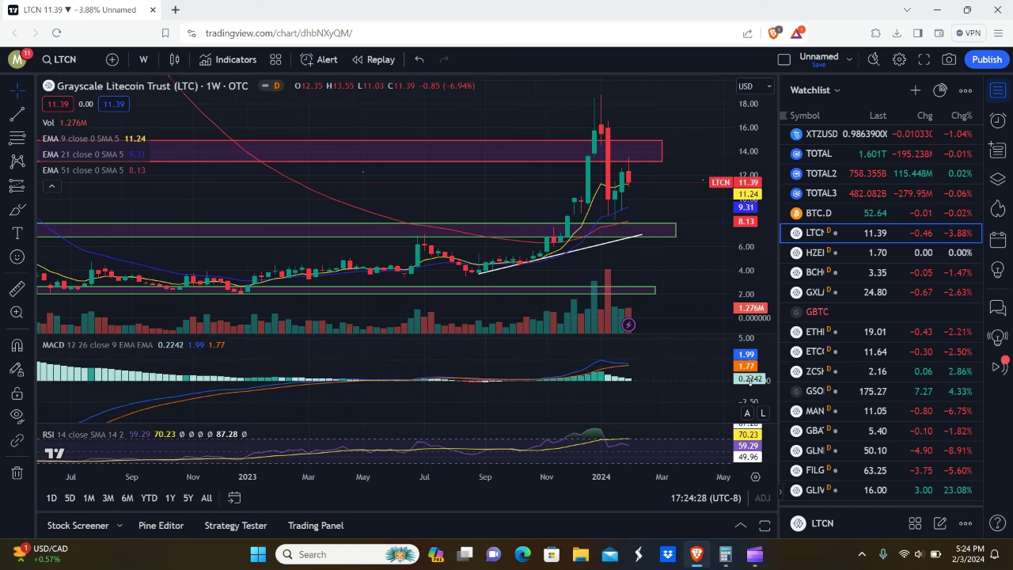
left_click_drag(754, 365, 747, 350)
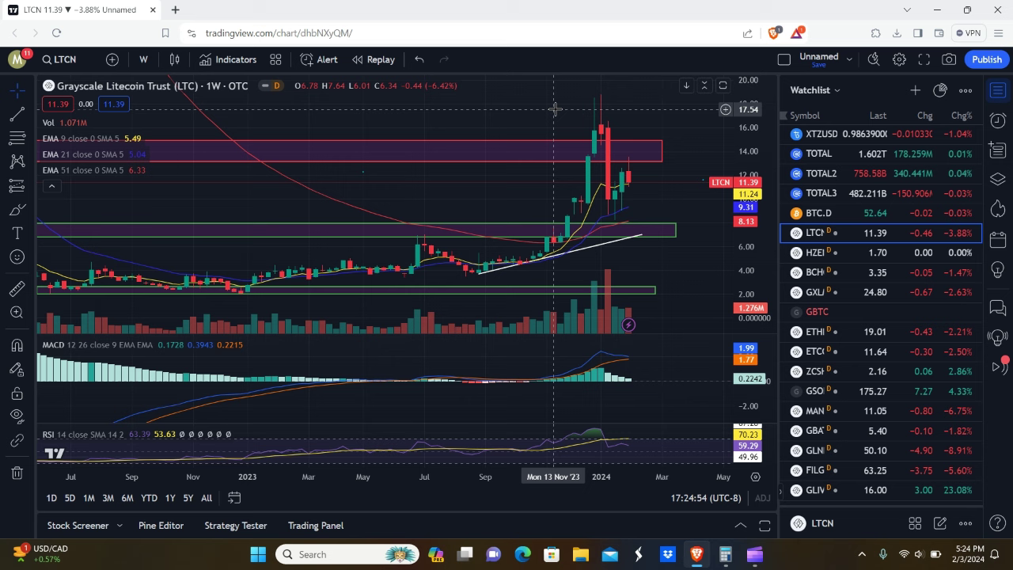
Step: Examine the upper red resistance zone above 20 USD against the weekly candles from 2021 to 2024
left_click_drag(755, 196, 755, 233)
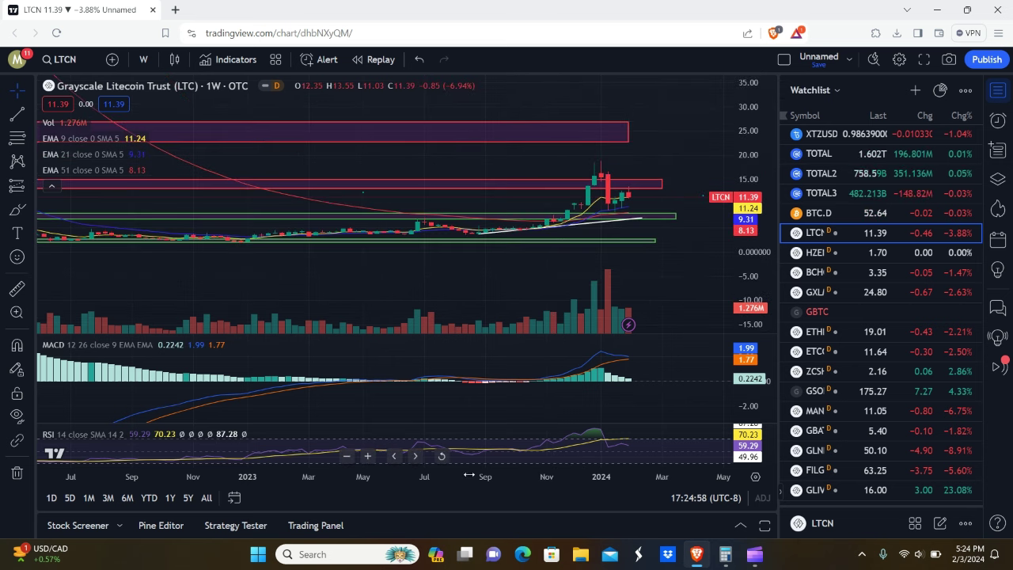
left_click_drag(453, 475, 656, 475)
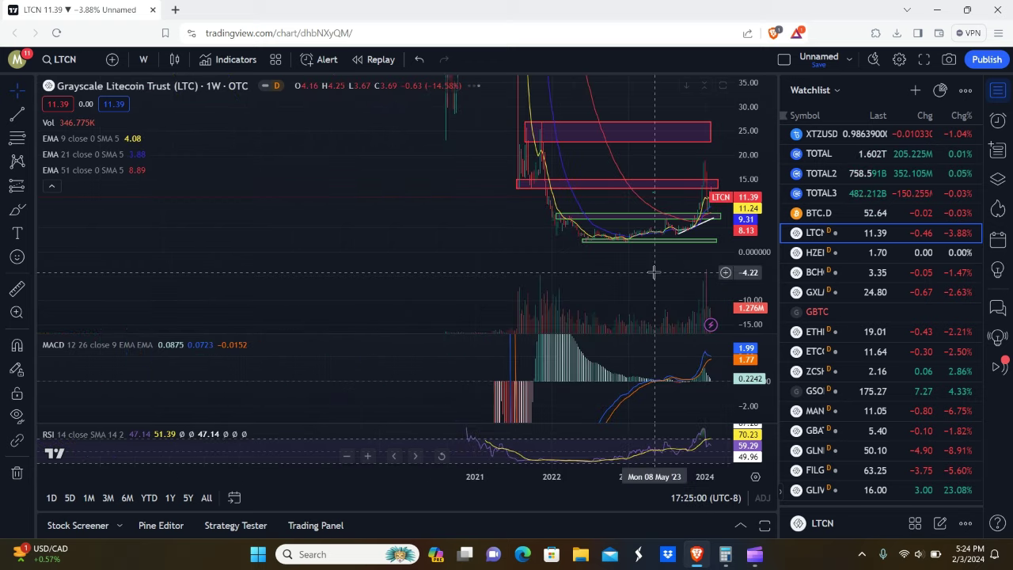
left_click_drag(569, 258, 430, 261)
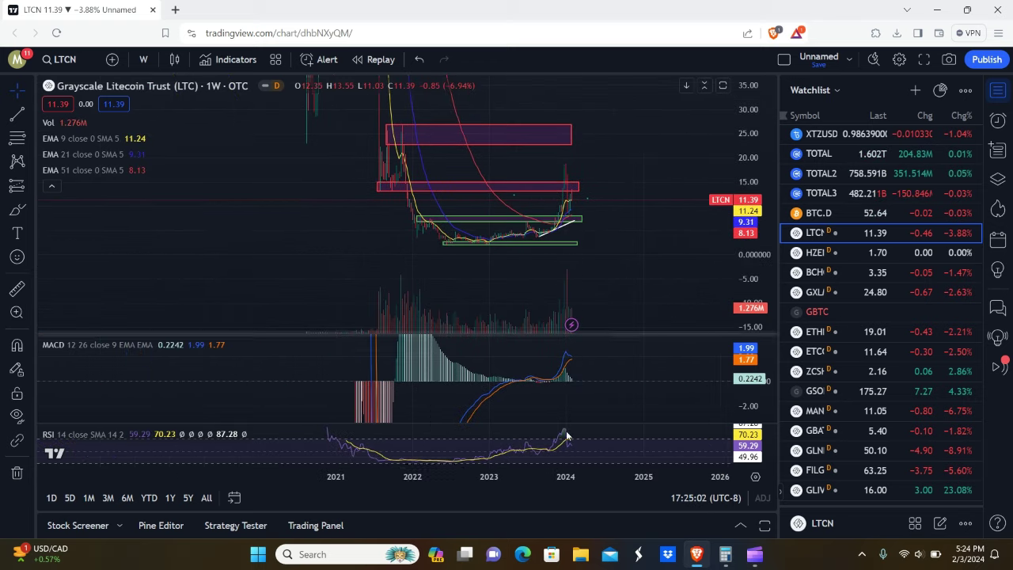
left_click_drag(583, 474, 348, 475)
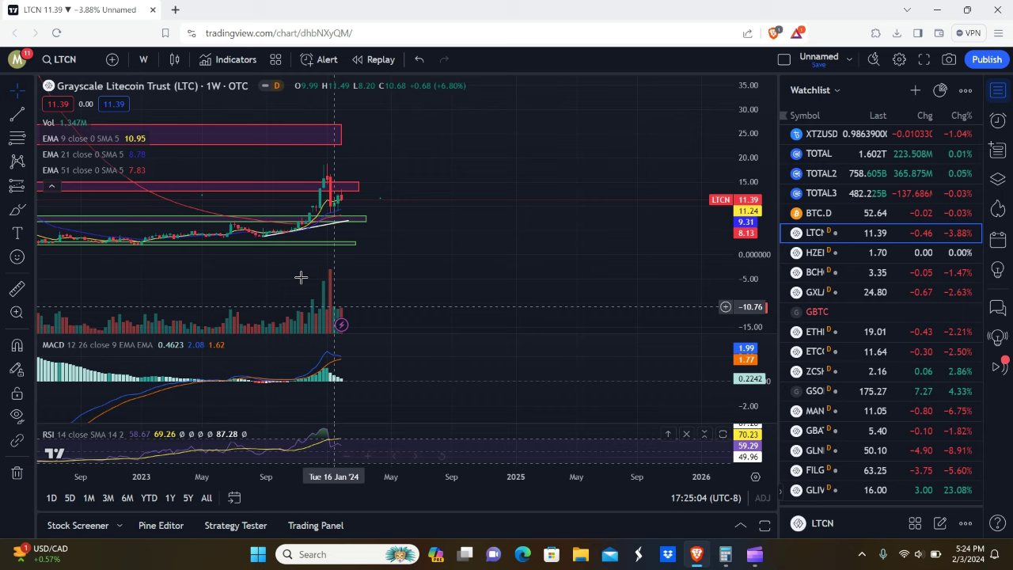
left_click_drag(271, 257, 391, 266)
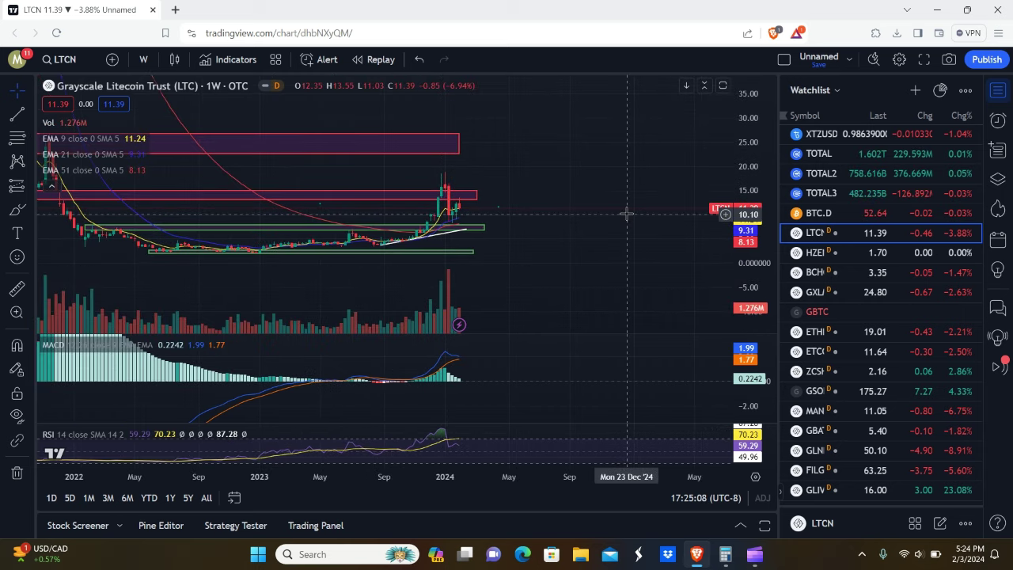
Step: Examine LTCN's full weekly price history, including the late 2020 and 2021 peaks
left_click_drag(745, 190, 745, 293)
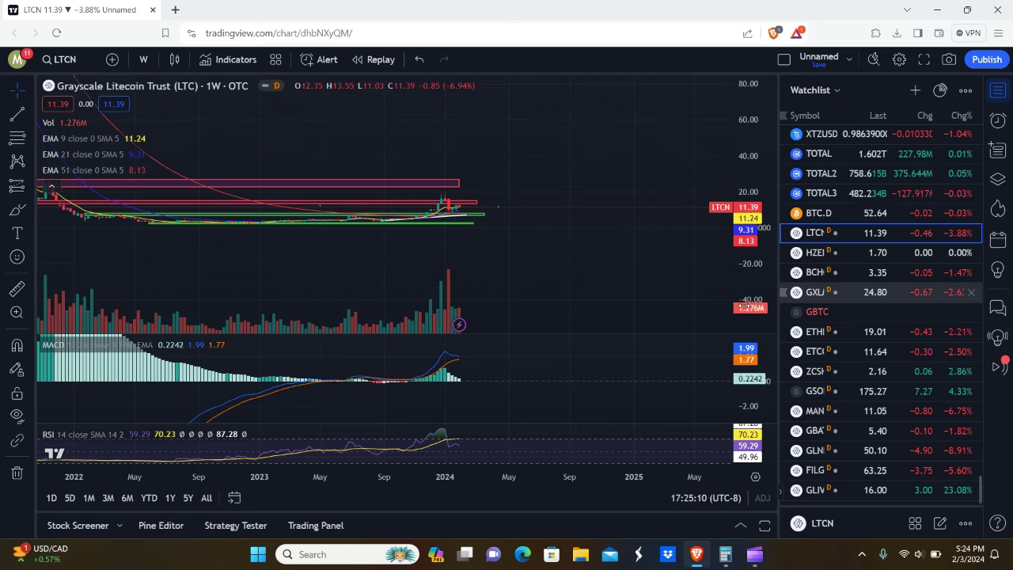
left_click_drag(477, 474, 646, 483)
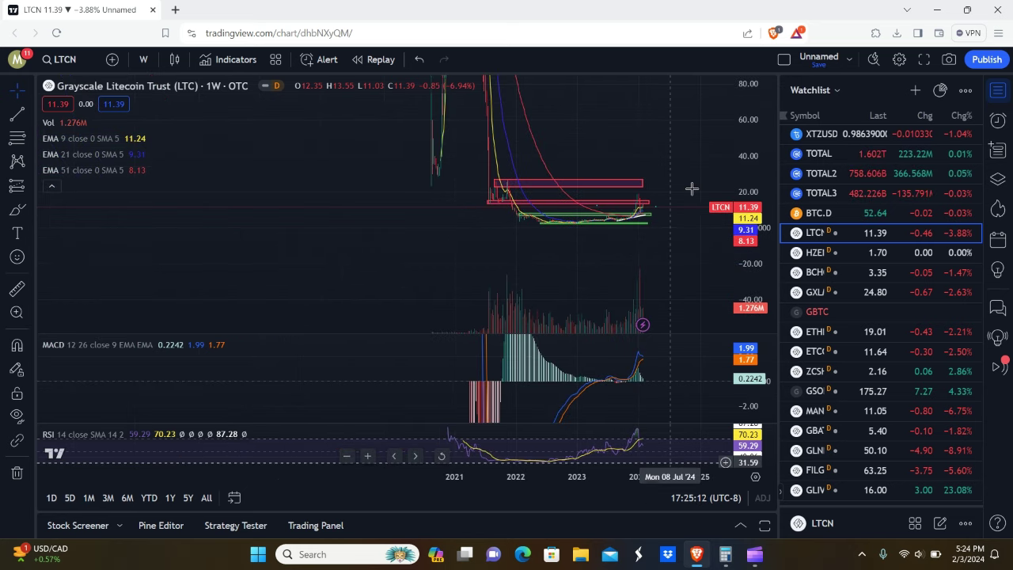
left_click_drag(752, 147, 754, 229)
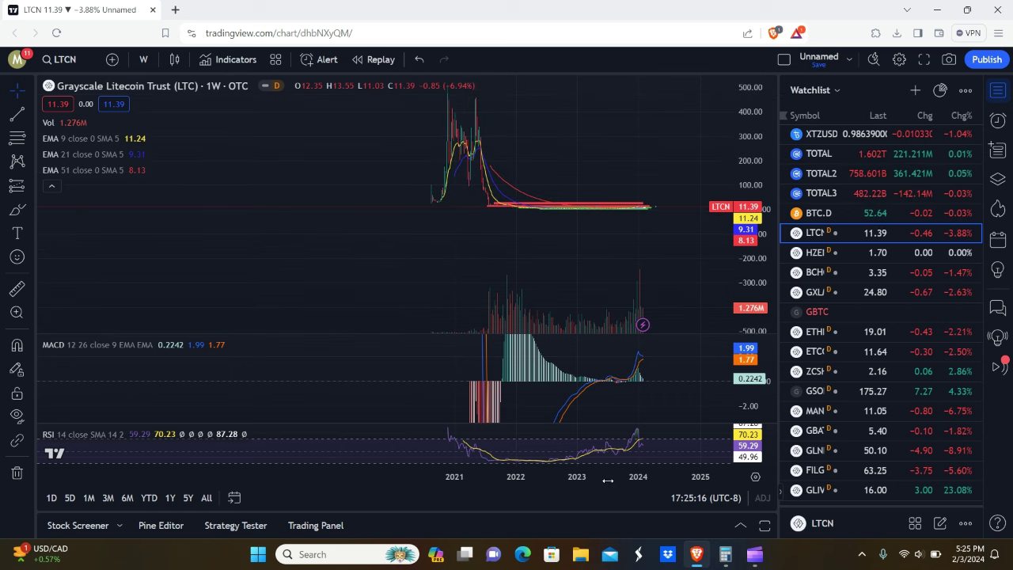
scroll(528, 495, "up", 5)
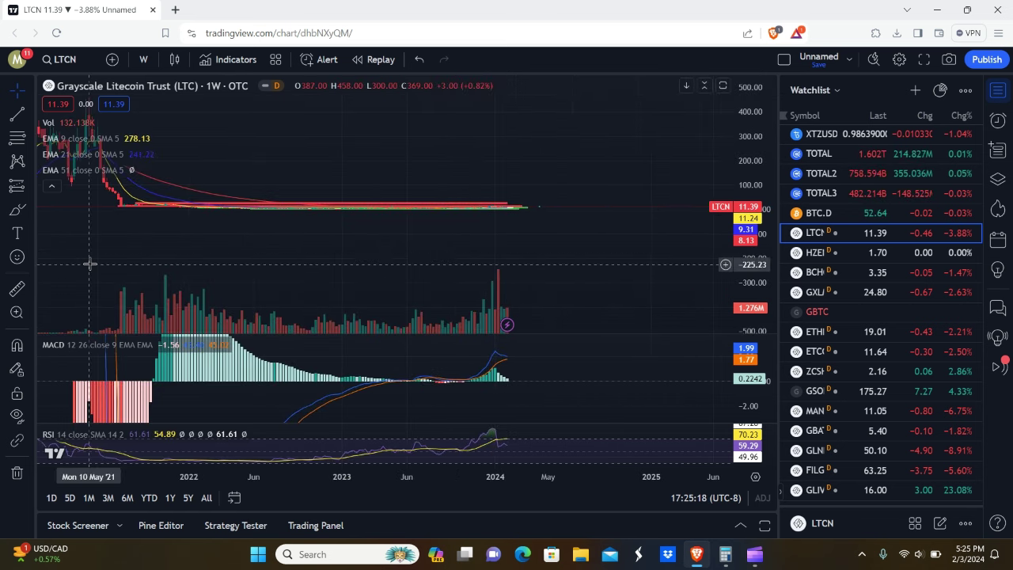
left_click_drag(77, 223, 387, 272)
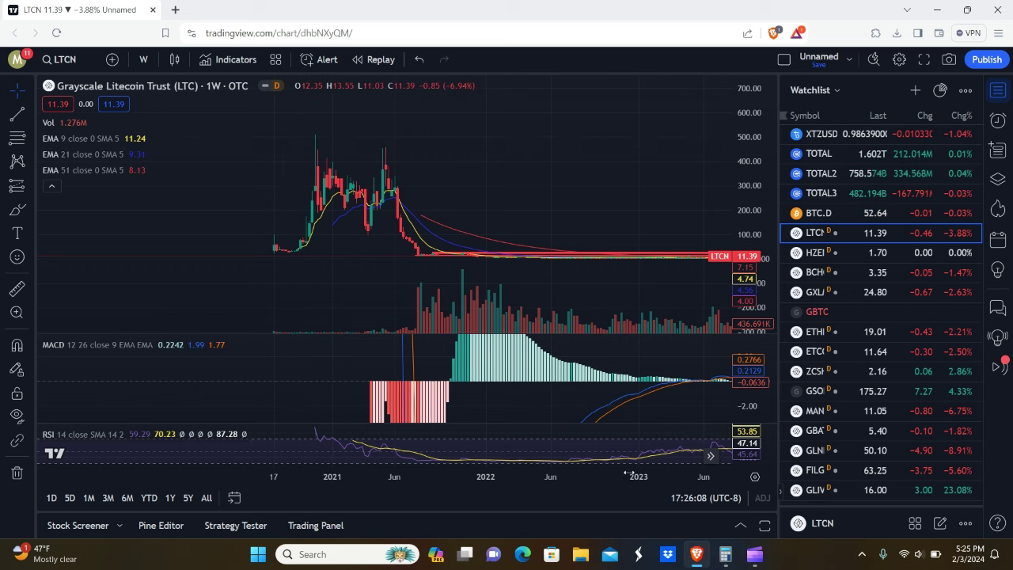
Step: Examine the weekly price action from the 2021 decline to early 2024 against the red and green zones
scroll(570, 473, "up", 3)
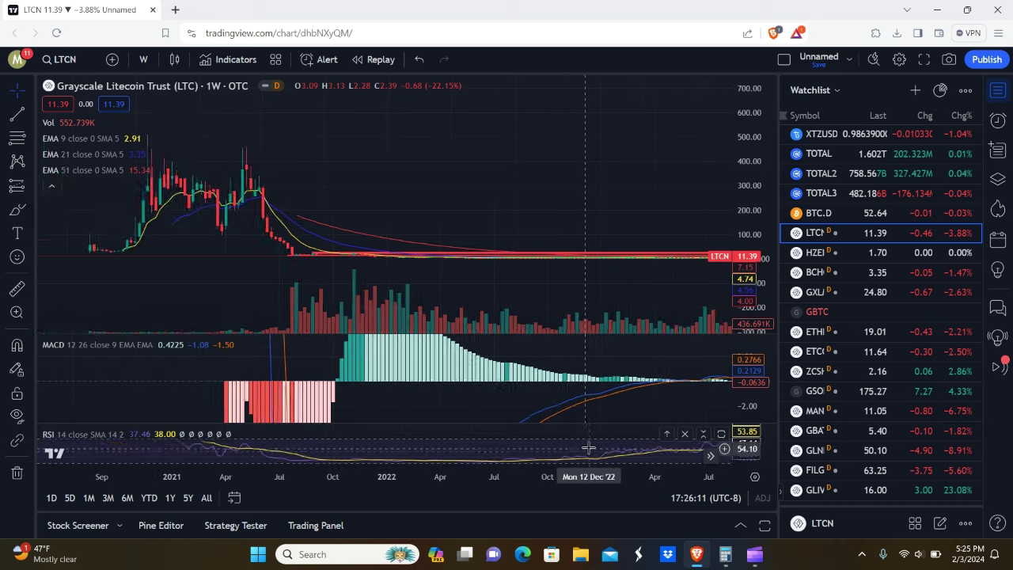
left_click_drag(750, 248, 750, 214)
left_click_drag(577, 197, 429, 108)
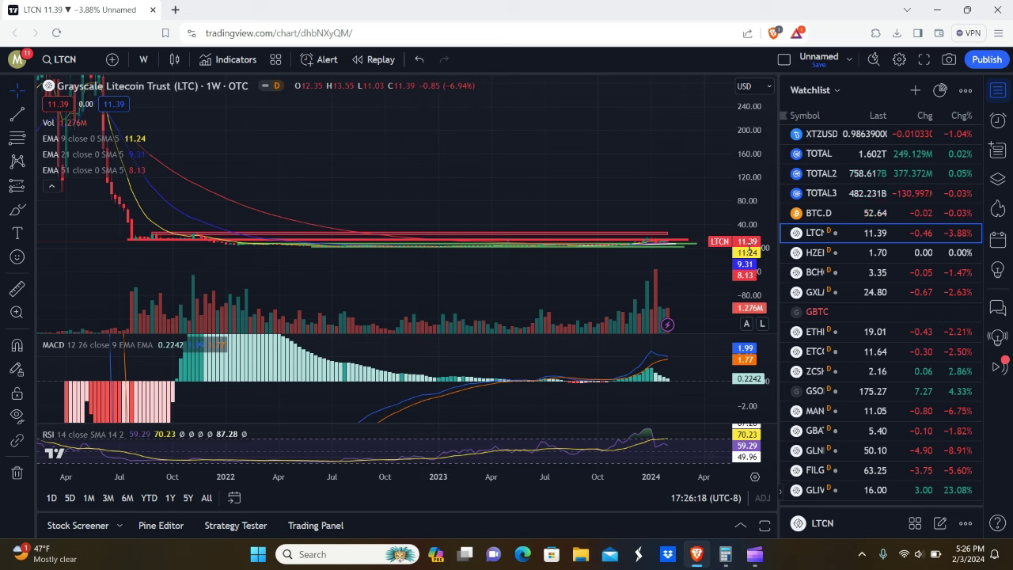
left_click_drag(750, 248, 750, 273)
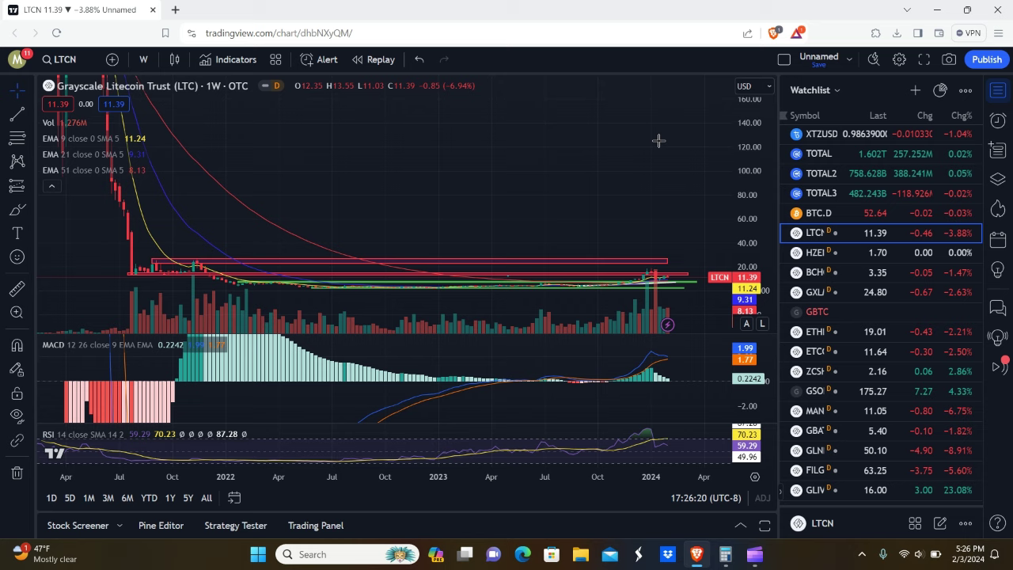
left_click_drag(574, 143, 510, 138)
left_click_drag(750, 182, 734, 68)
left_click_drag(616, 153, 602, 96)
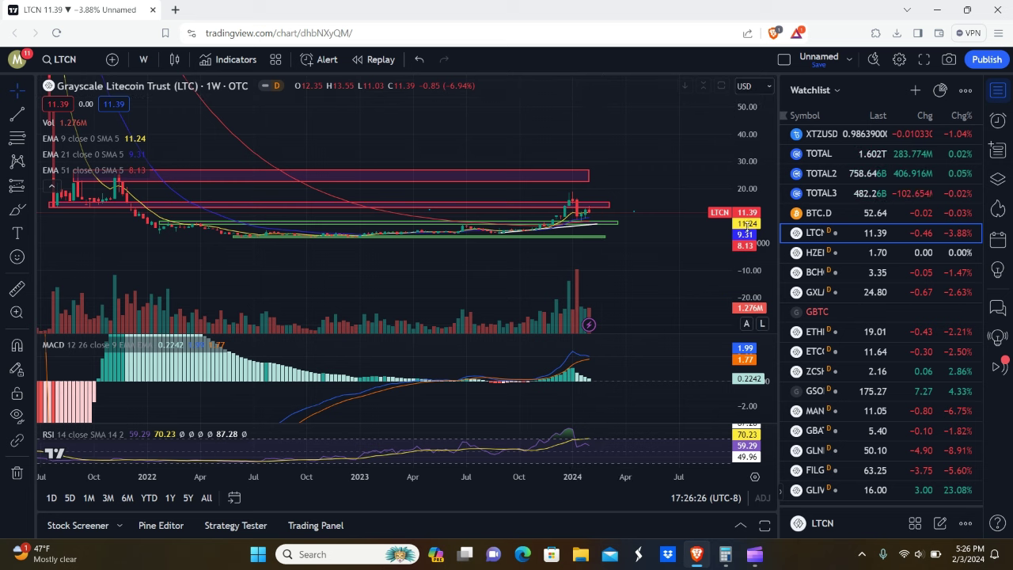
left_click_drag(732, 111, 731, 148)
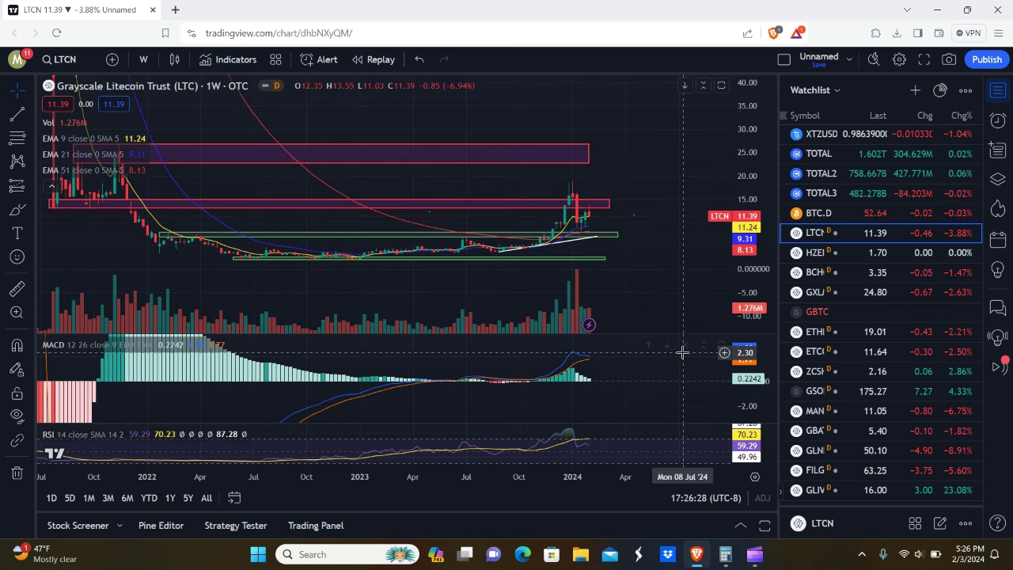
Step: Examine the 2023 to early 2024 weekly candles around the white trendline, the EMAs and the nearest red resistance zone
scroll(656, 470, "up", 2)
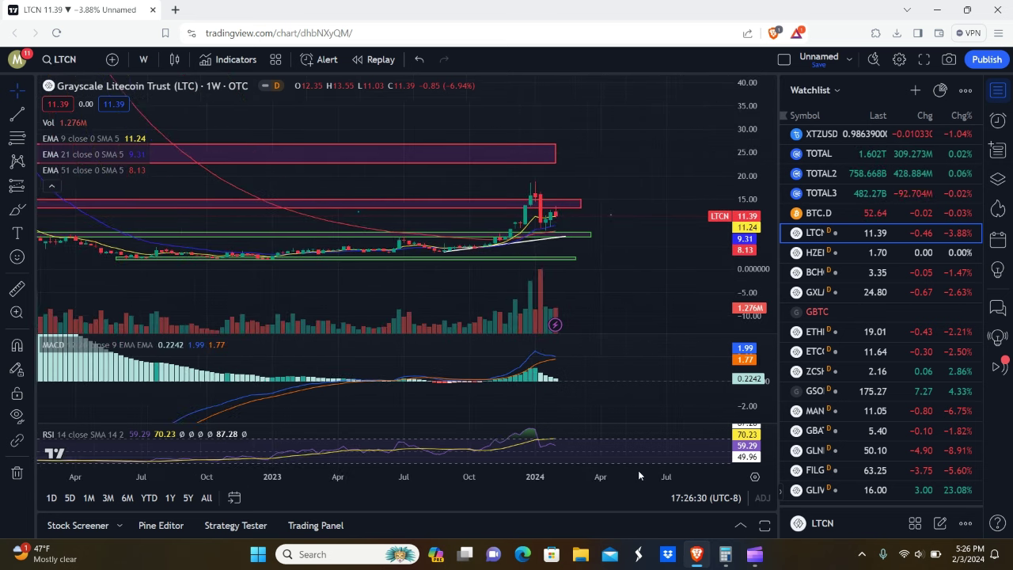
left_click_drag(633, 253, 656, 229)
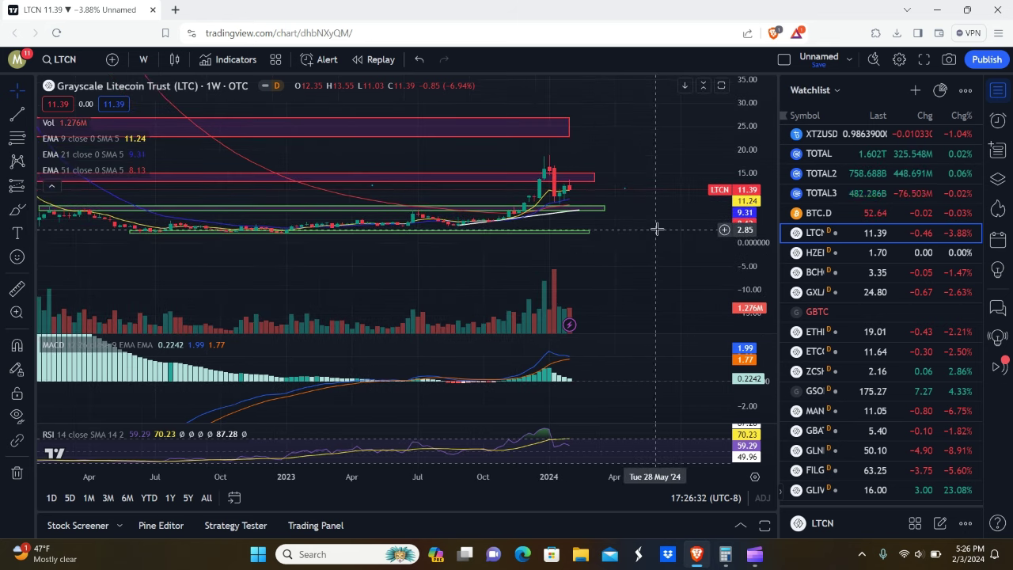
left_click_drag(743, 237, 743, 249)
left_click_drag(628, 474, 591, 478)
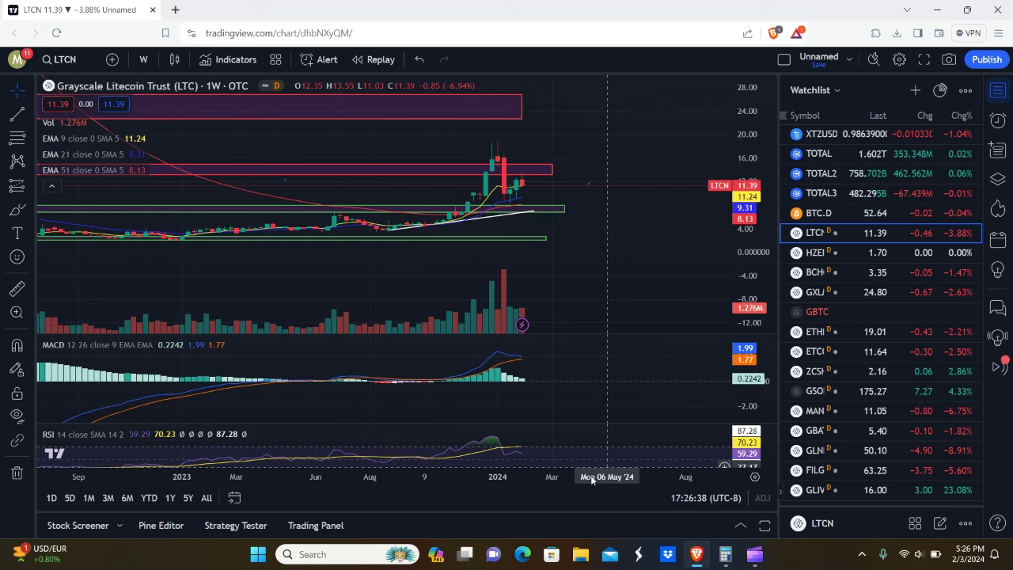
left_click_drag(586, 273, 656, 282)
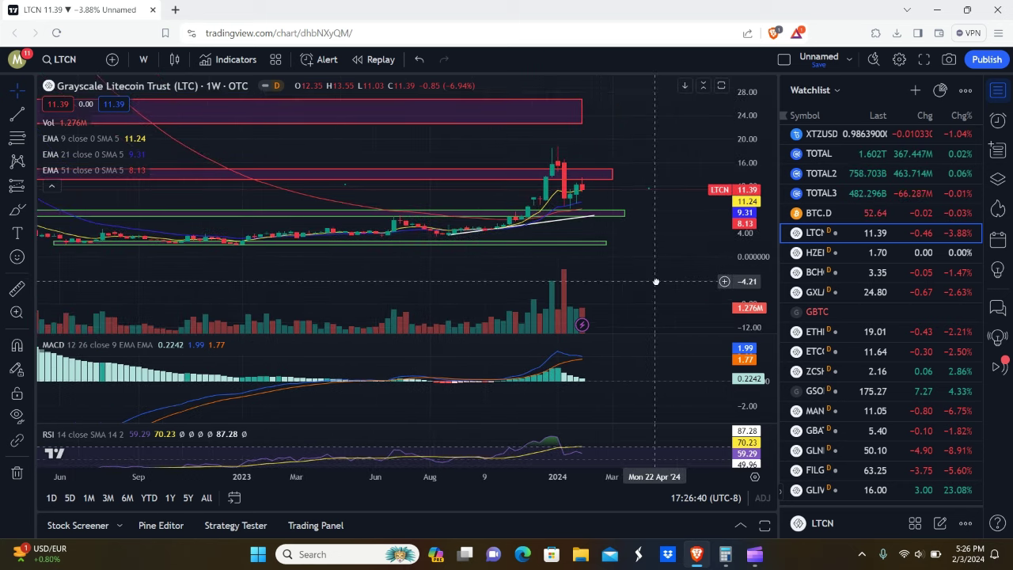
scroll(616, 472, "up", 2)
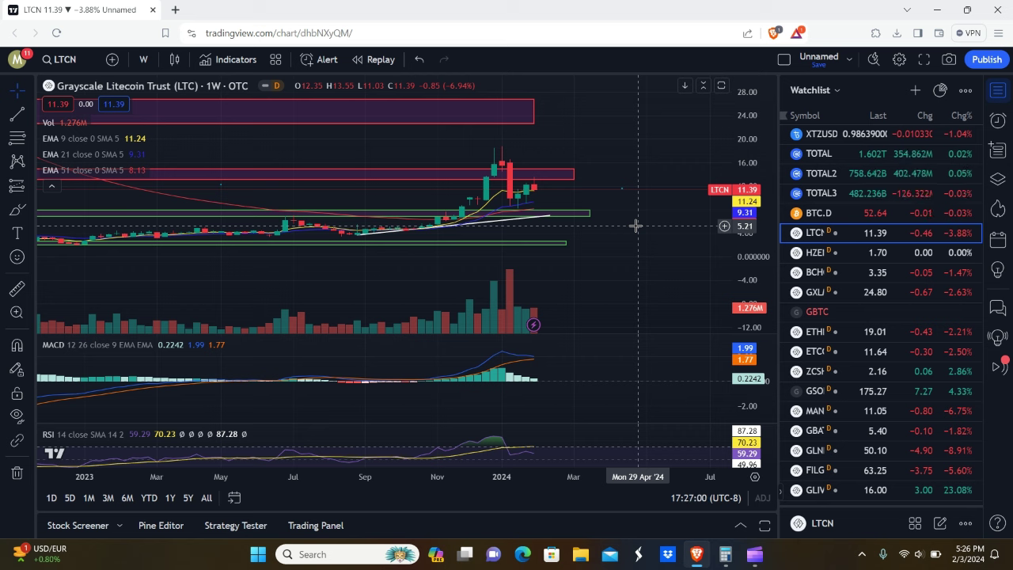
Step: Compress the time and price scales to examine the entire LTCN history up to its all-time high
scroll(692, 475, "down", 5)
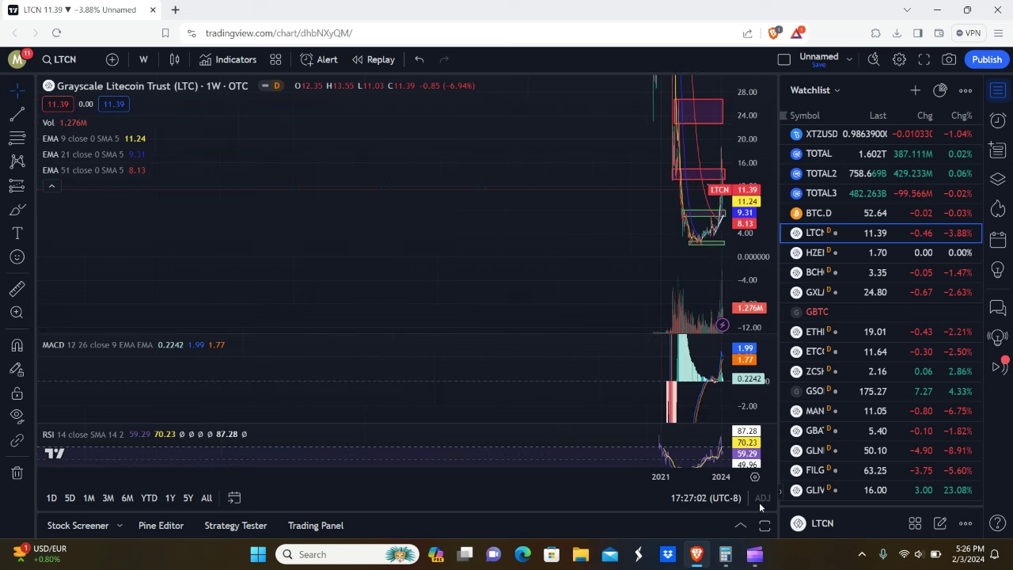
scroll(691, 475, "up", 5)
left_click_drag(769, 256, 771, 312)
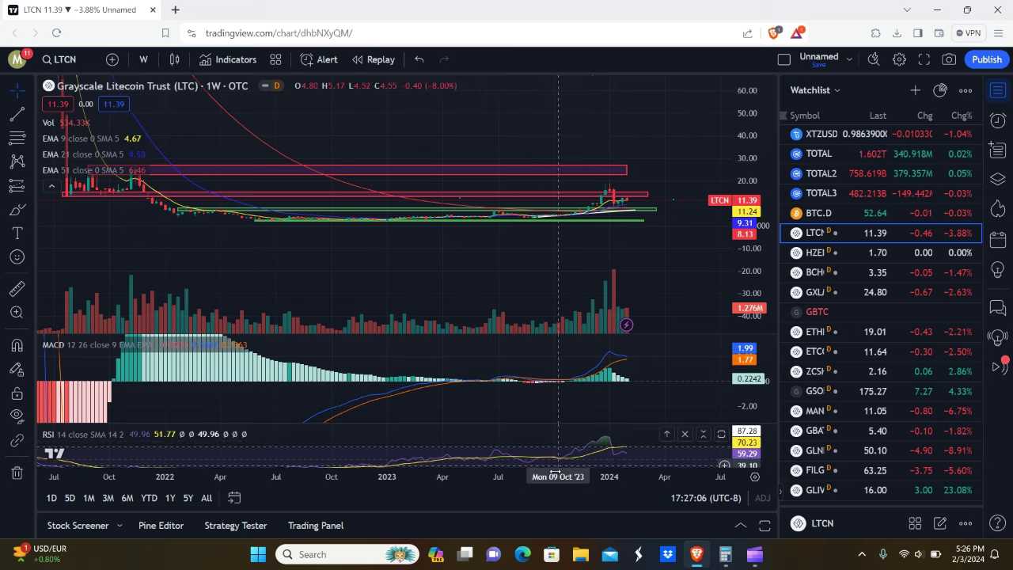
left_click_drag(603, 482, 691, 480)
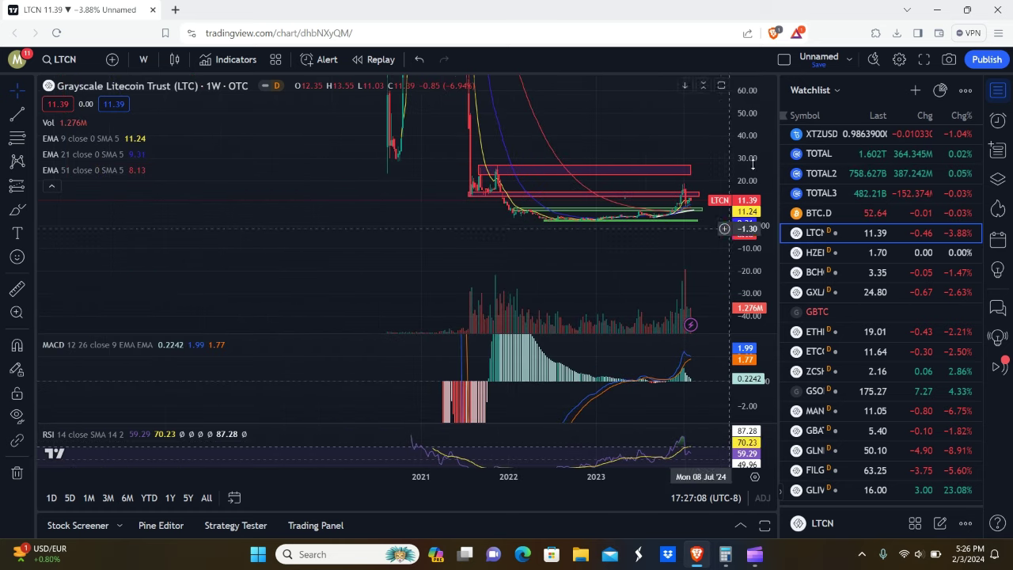
scroll(757, 197, "down", 2)
scroll(751, 153, "down", 2)
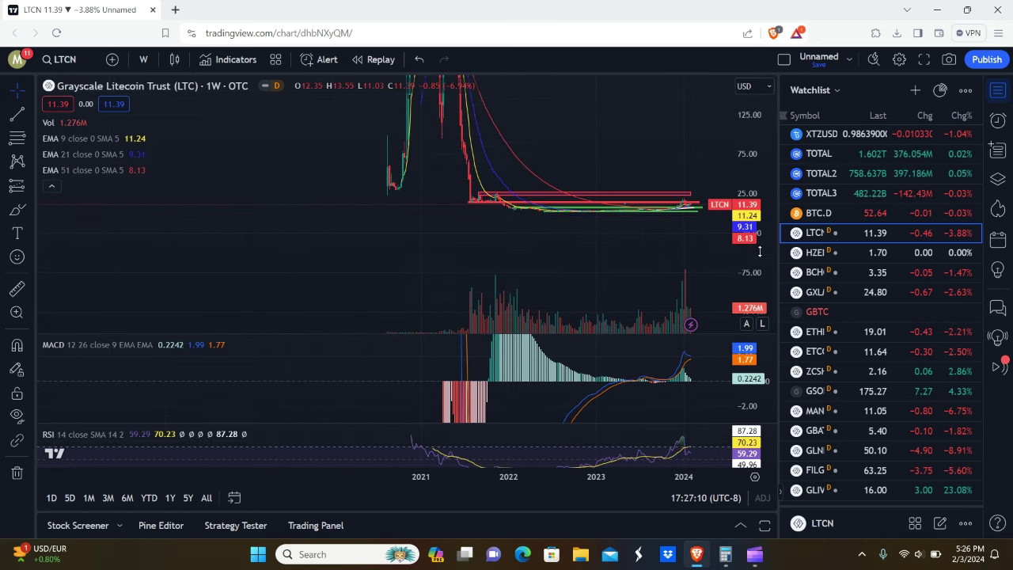
scroll(751, 153, "down", 4)
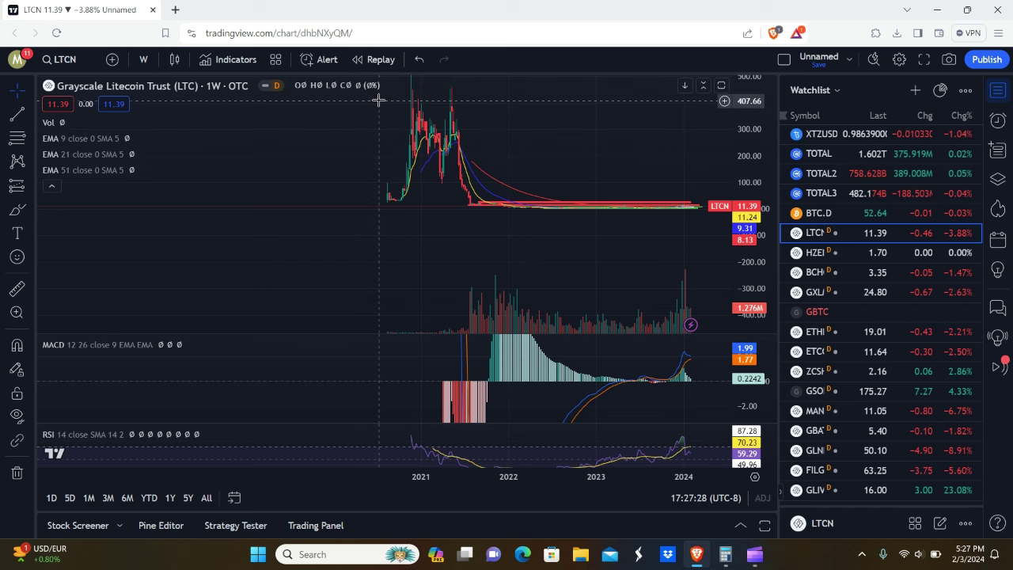
left_click_drag(762, 143, 762, 162)
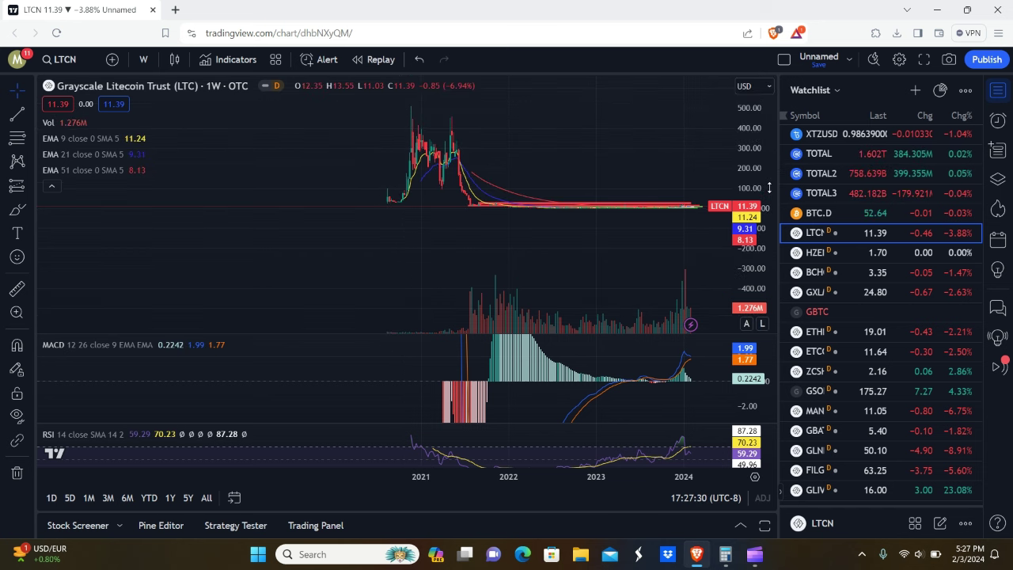
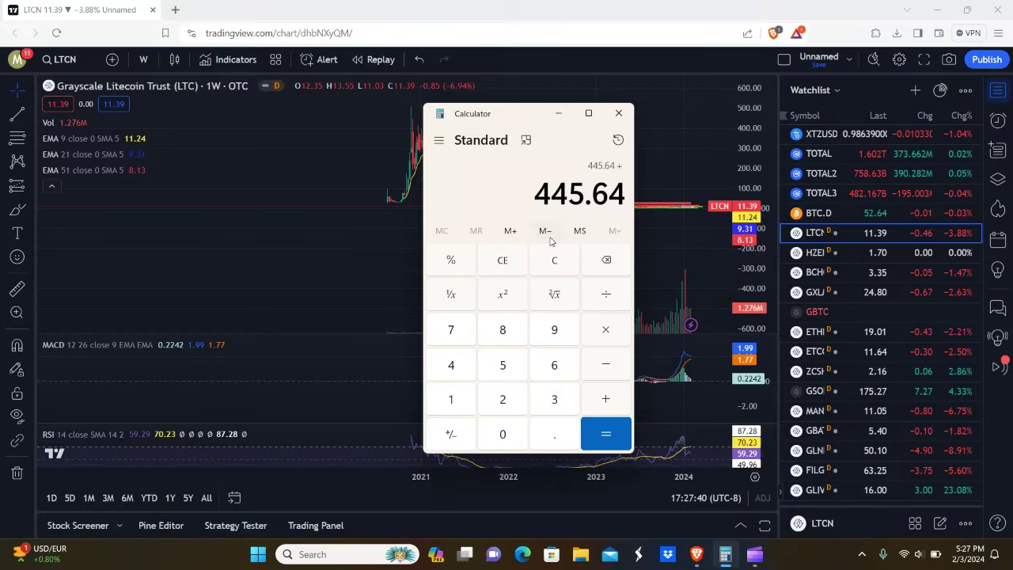
Step: Switch to Calculator, clear its entry and move the window off the LTCN price candles
left_click(558, 265)
left_click_drag(522, 115, 238, 124)
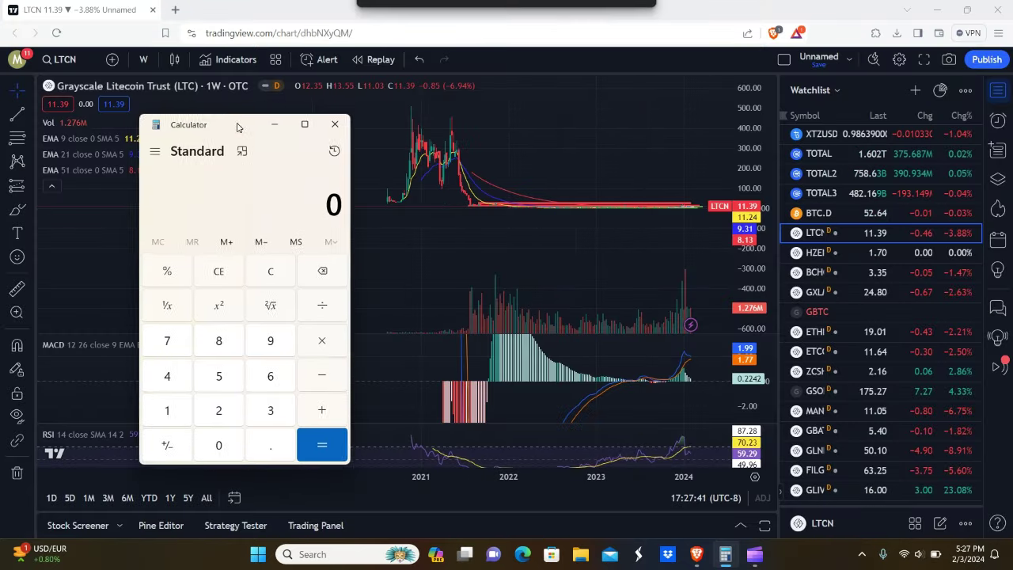
left_click(189, 408)
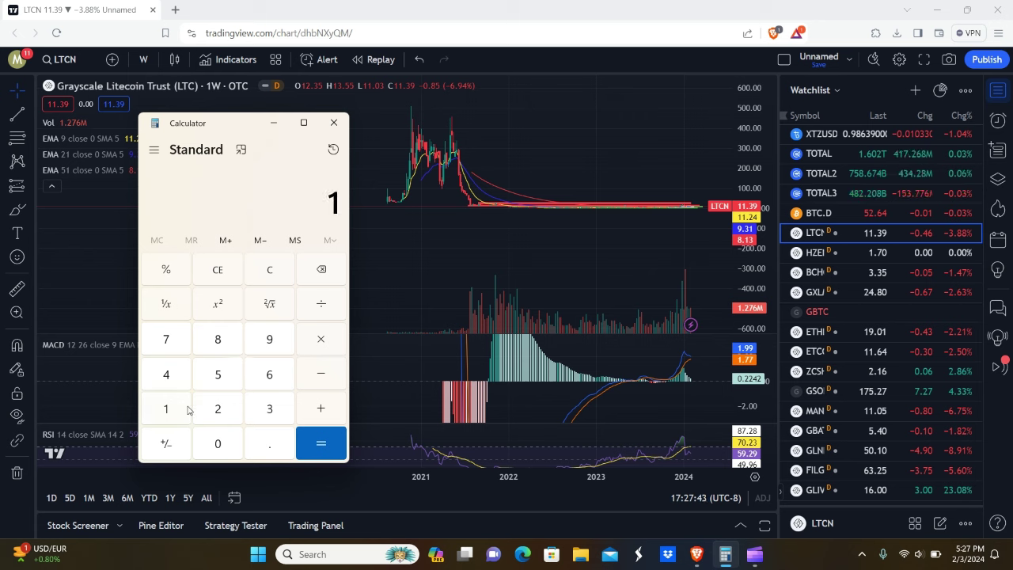
left_click(272, 270)
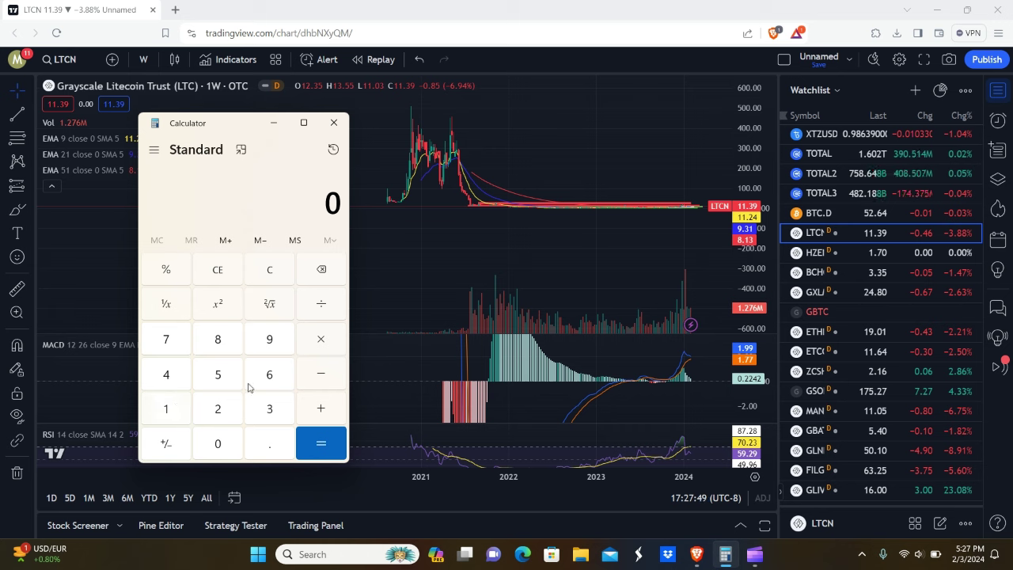
Step: Multiply 190 by 250 in Calculator
left_click(166, 408)
left_click(269, 339)
left_click(220, 445)
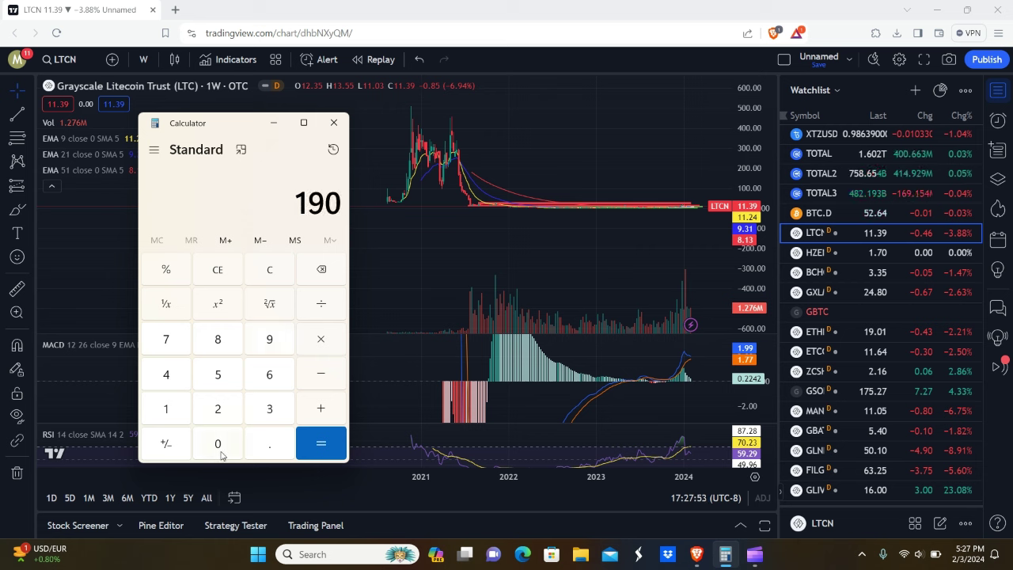
left_click(317, 337)
left_click(220, 409)
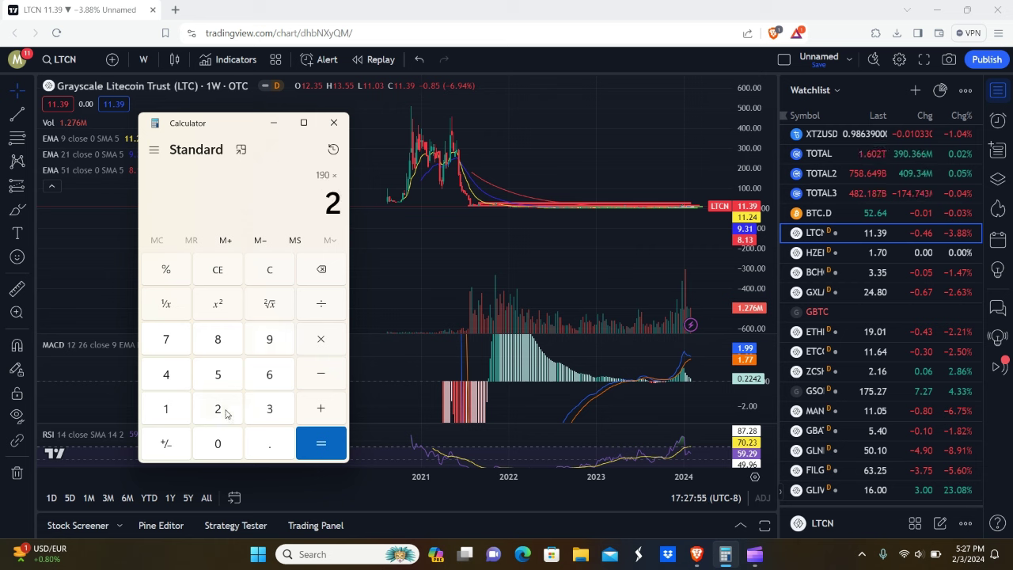
left_click(218, 374)
left_click(221, 443)
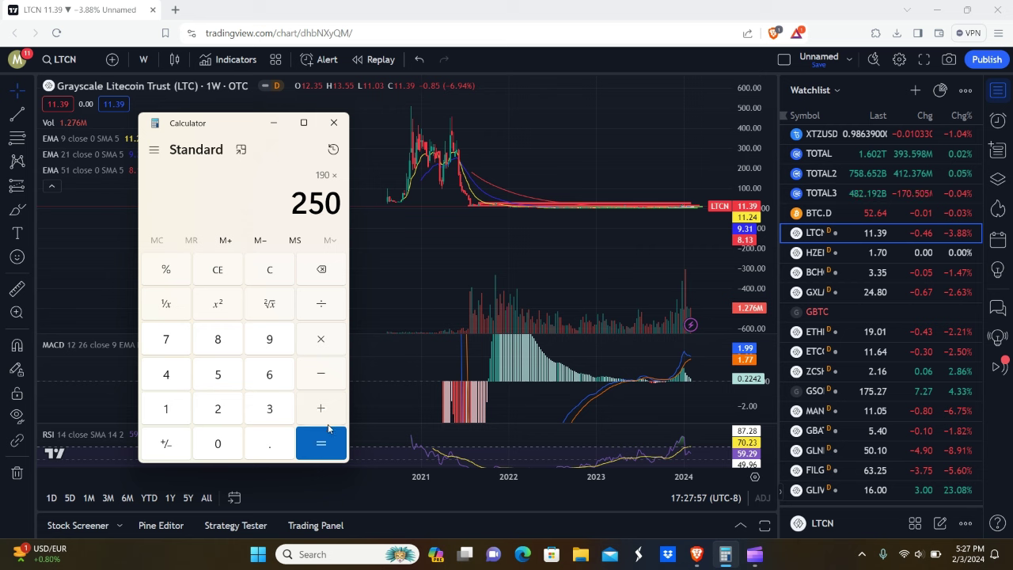
left_click(315, 432)
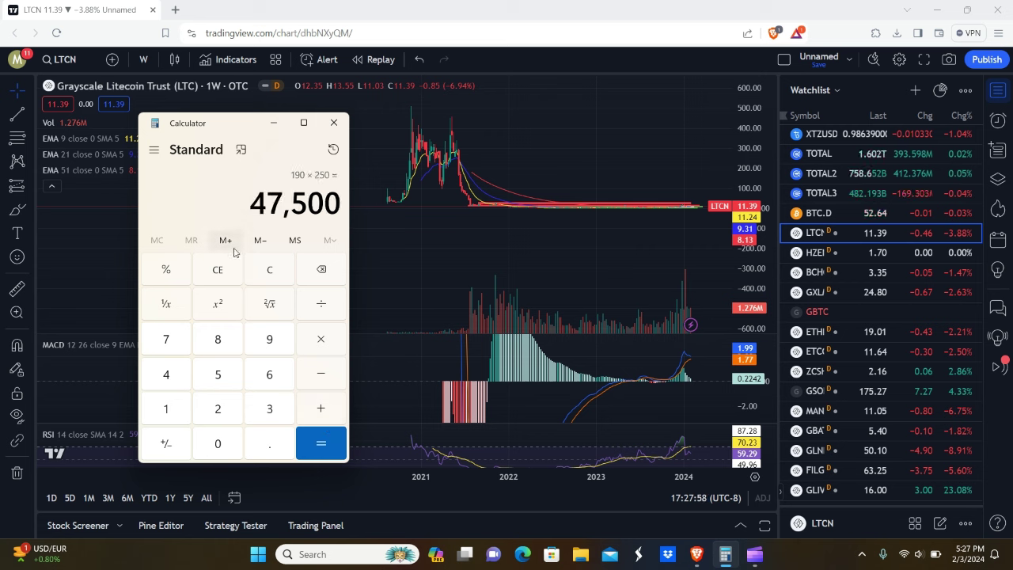
Step: Clear the previous result and calculate 290 multiplied by 250
left_click(271, 269)
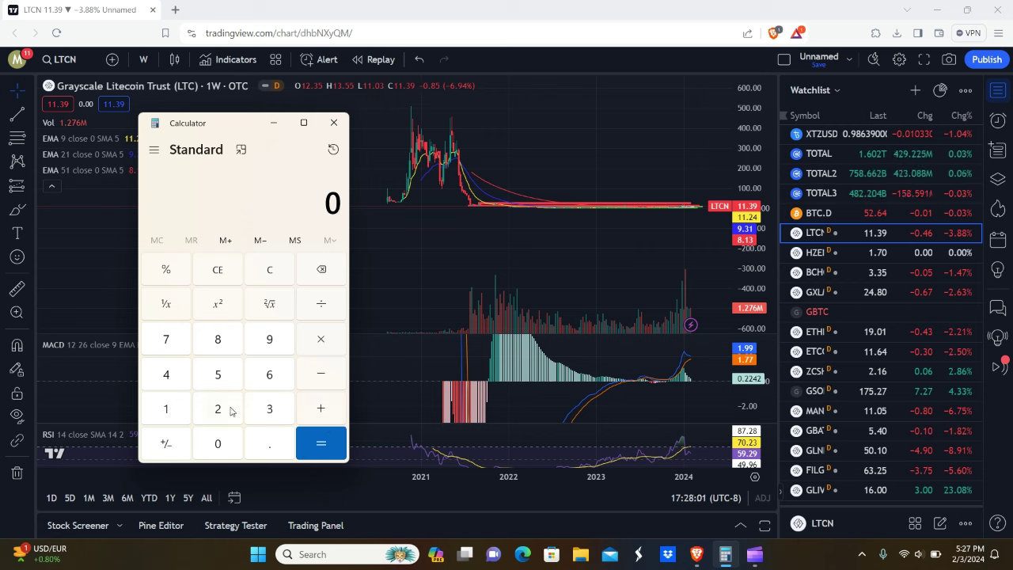
left_click(218, 408)
left_click(270, 340)
left_click(218, 443)
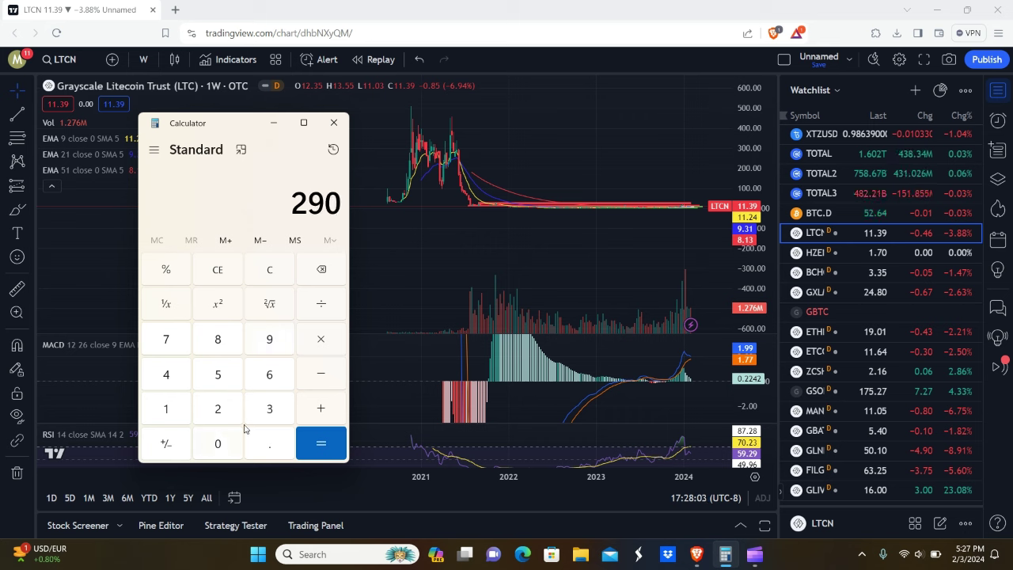
key("asterisk")
left_click(219, 408)
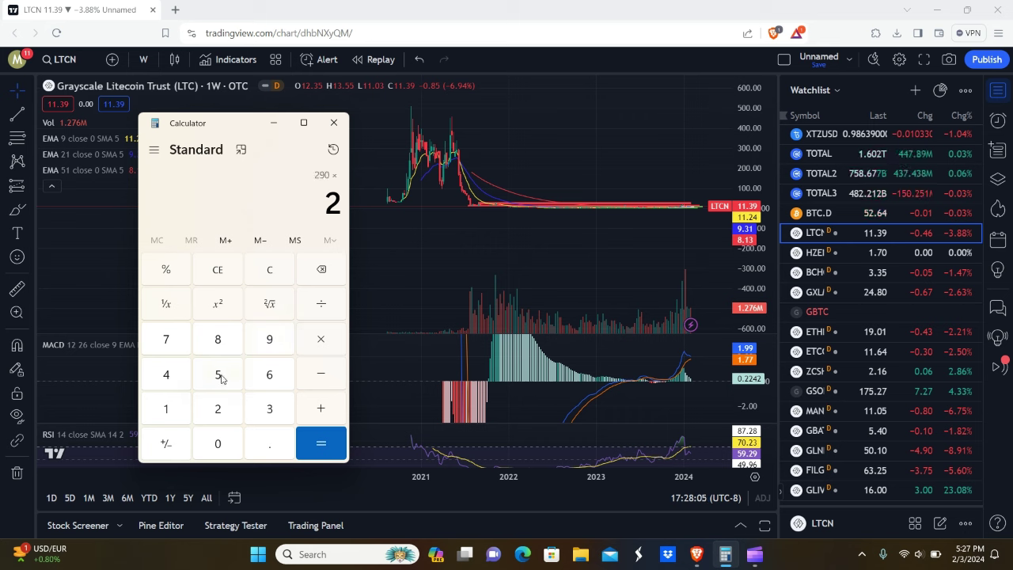
left_click(219, 375)
left_click(219, 443)
left_click(320, 443)
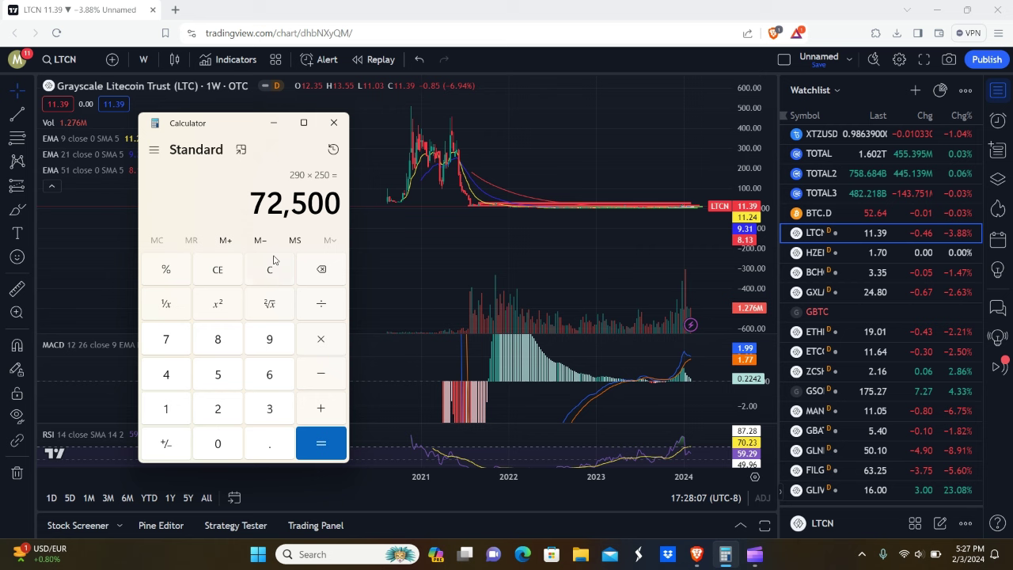
Step: Clear the previous product and calculate 390 multiplied by 250
left_click(273, 277)
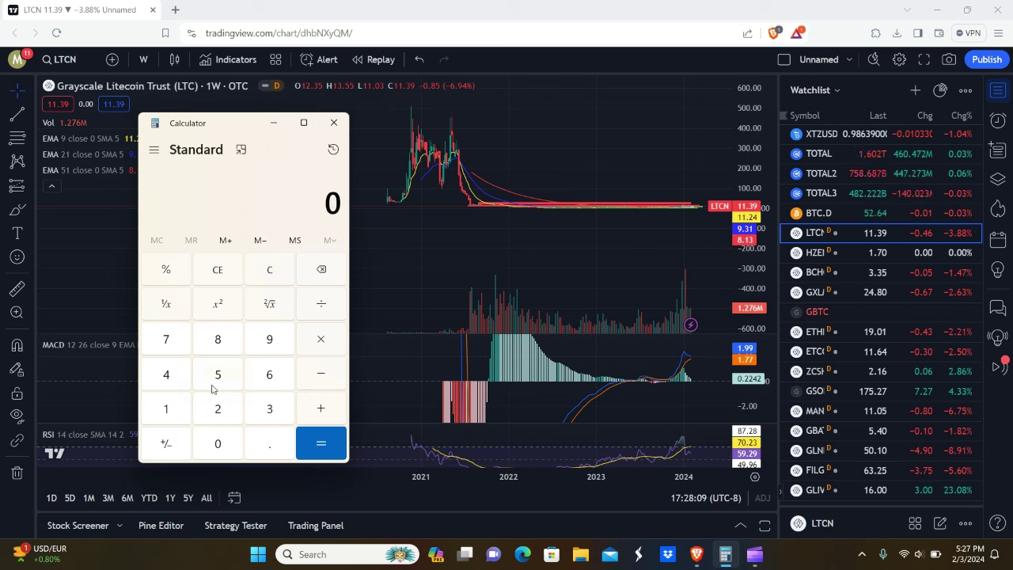
left_click(273, 408)
left_click(267, 339)
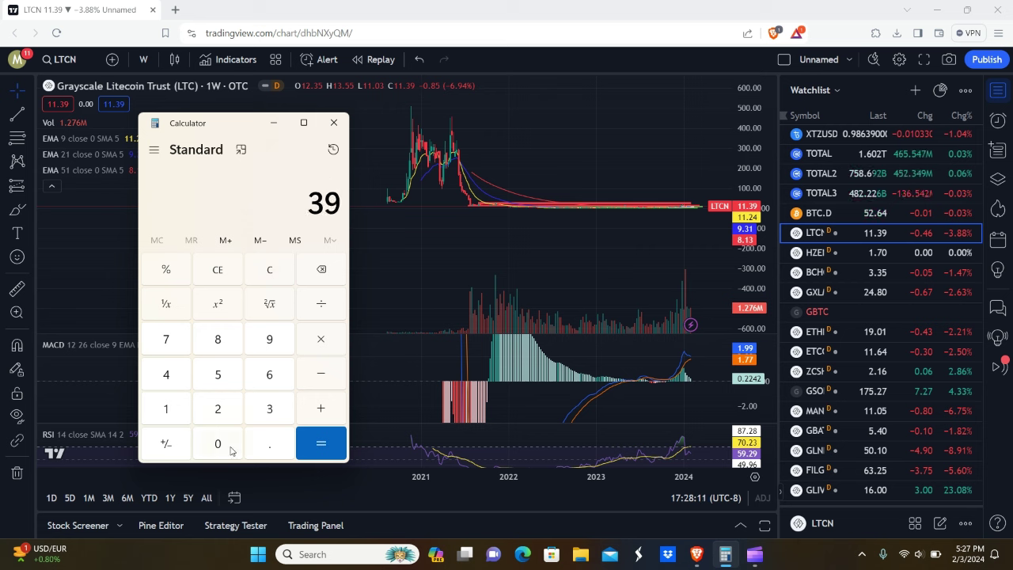
left_click(217, 443)
left_click(320, 339)
left_click(218, 415)
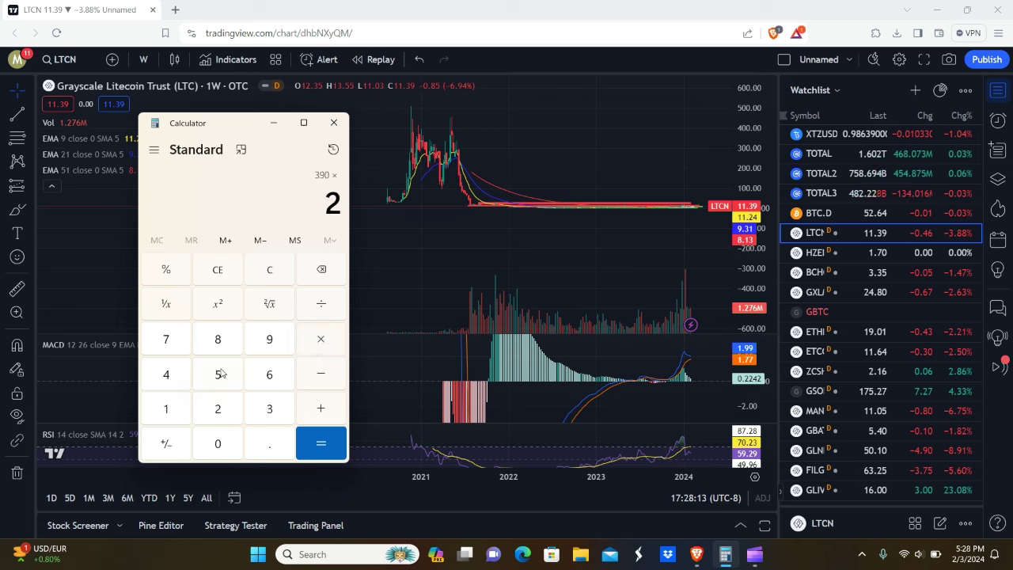
left_click(217, 375)
left_click(218, 443)
left_click(320, 443)
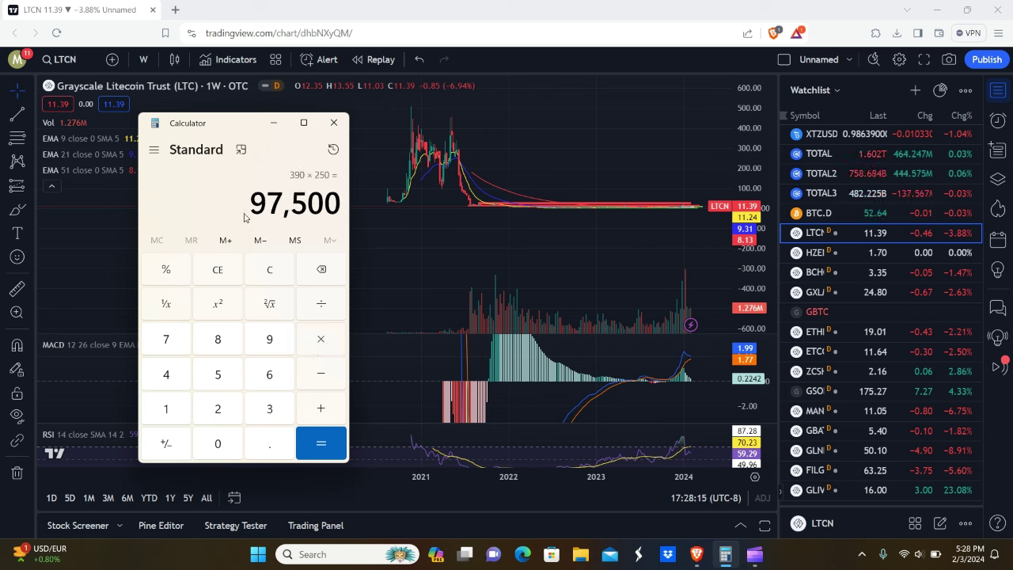
Step: Clear the display and calculate 490 multiplied by 250
left_click(270, 269)
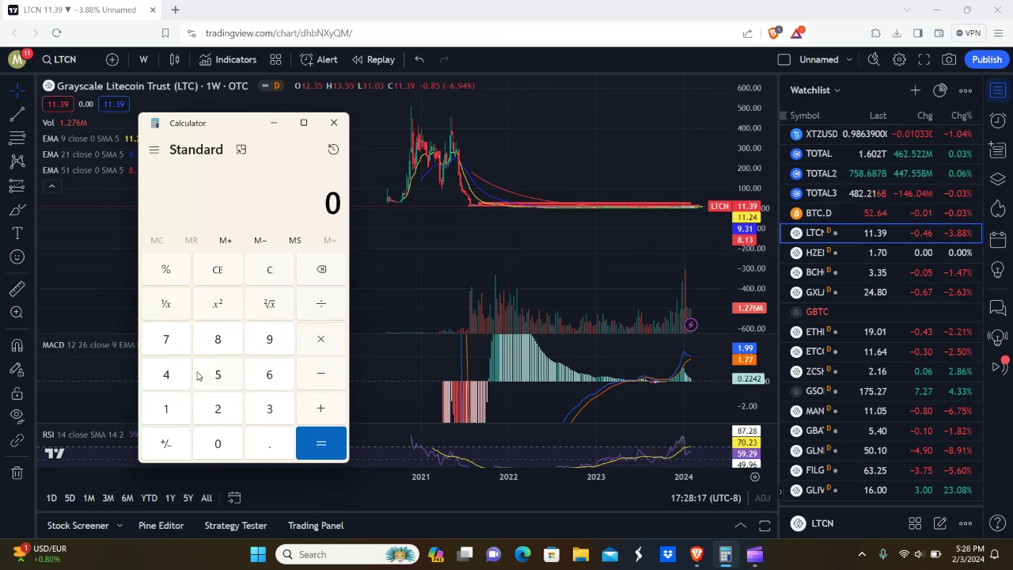
left_click(264, 408)
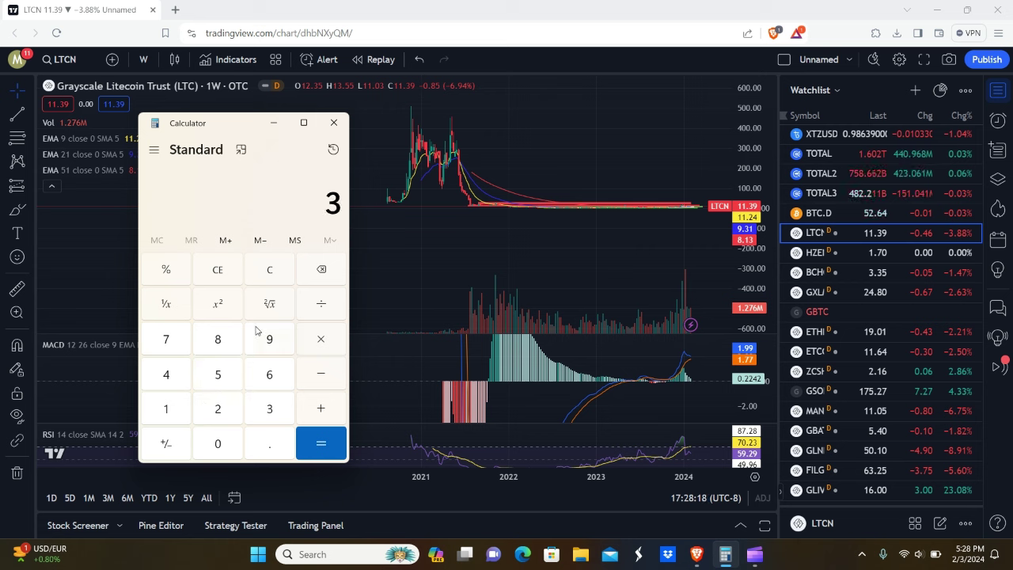
left_click(312, 277)
left_click(174, 380)
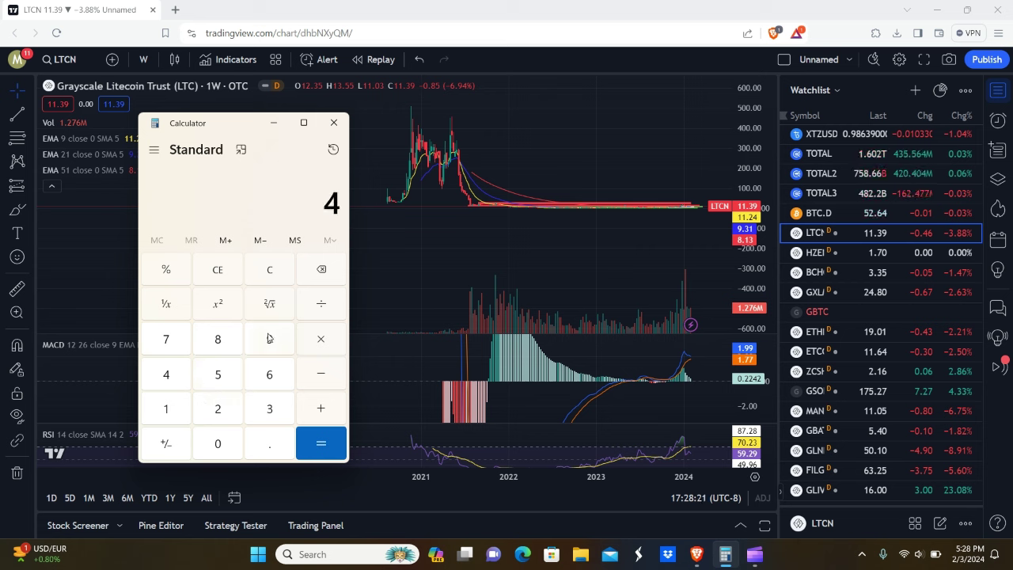
left_click(269, 339)
left_click(238, 445)
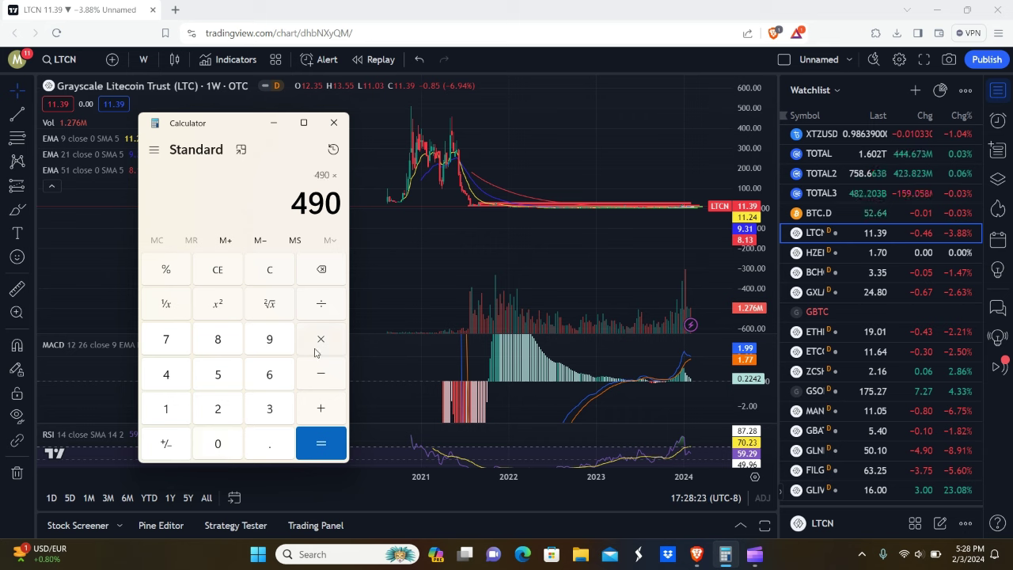
left_click(218, 408)
left_click(218, 373)
left_click(219, 441)
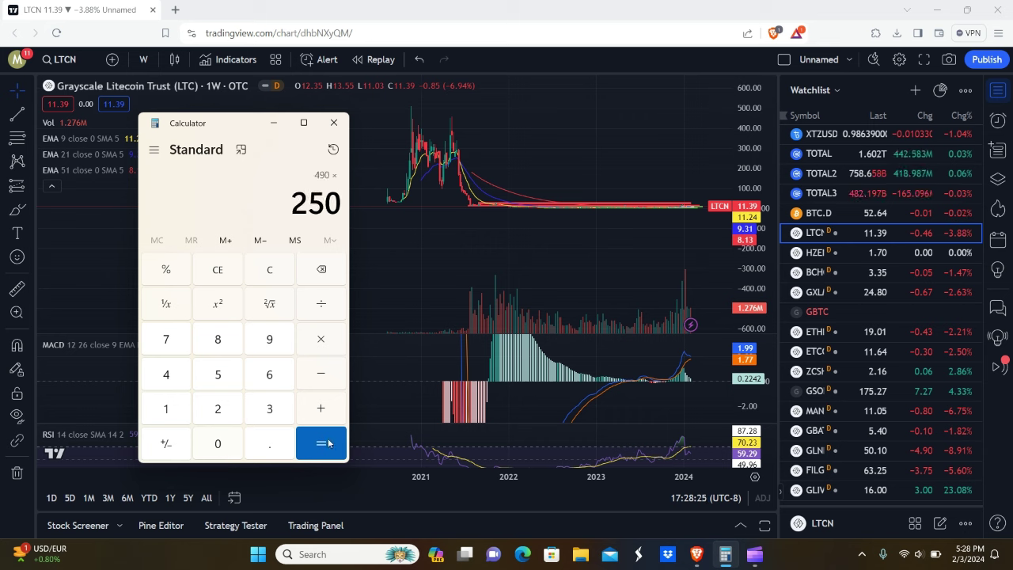
left_click(329, 443)
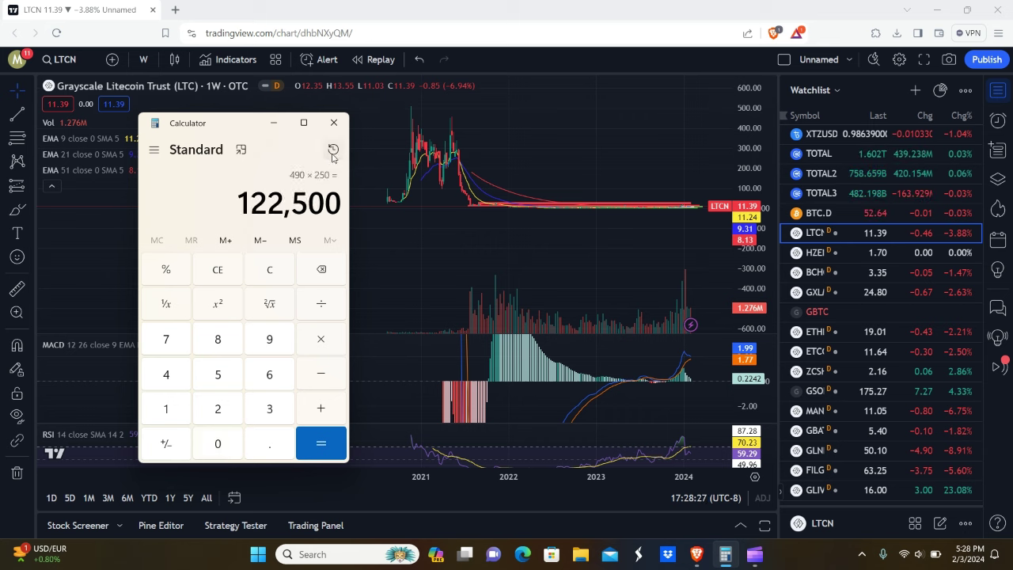
Step: Consult the calculation history and add the 390 × 250 product, 97,500, to the current 490 × 250 result
left_click(333, 150)
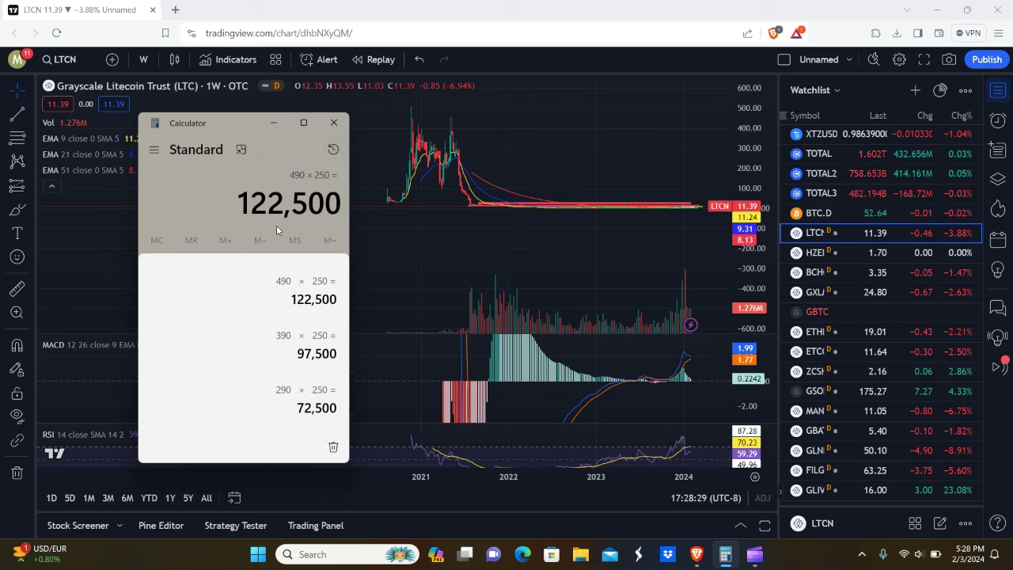
left_click(276, 230)
key("plus")
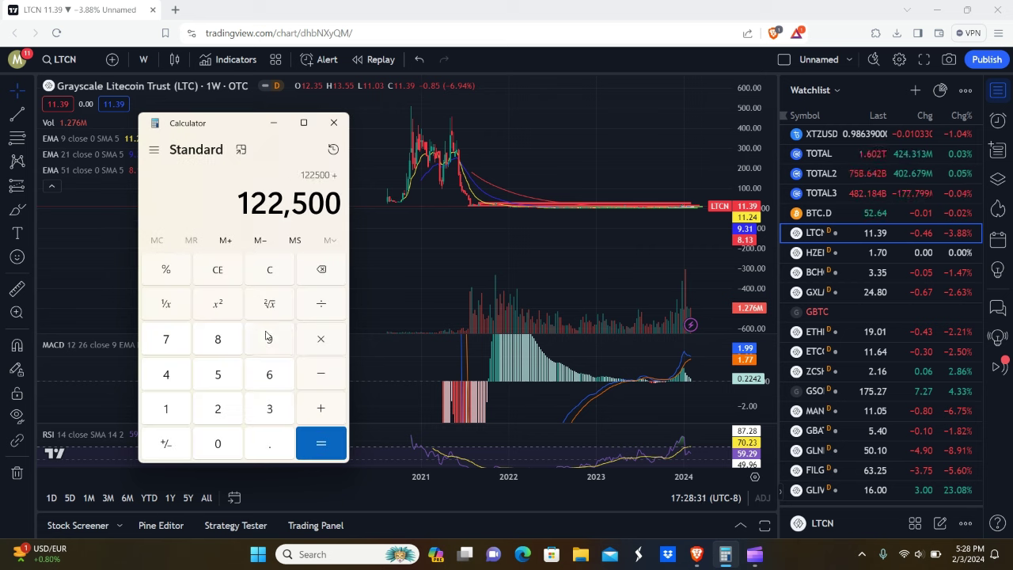
left_click(269, 339)
left_click(167, 338)
left_click(218, 375)
left_click(222, 445)
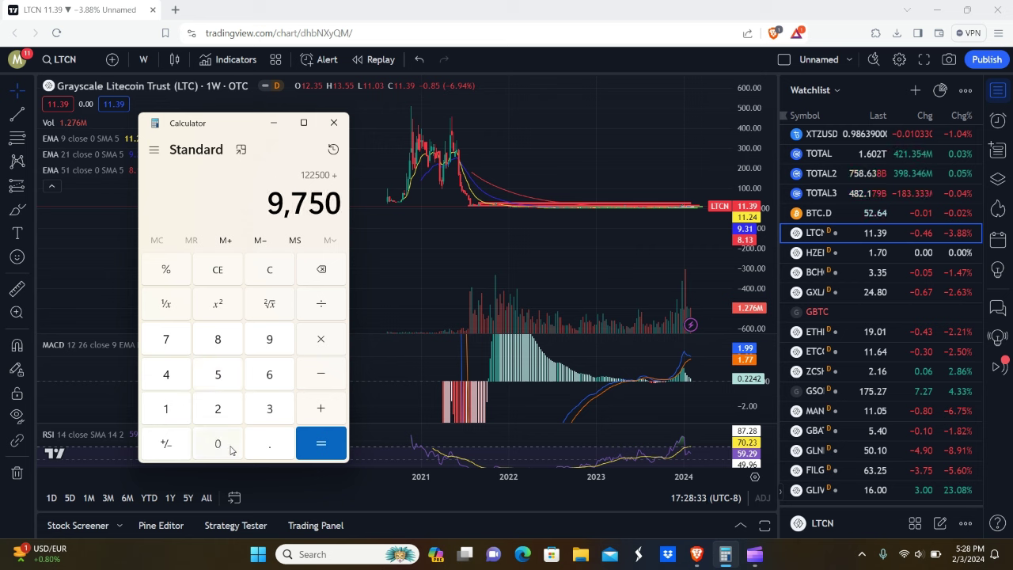
left_click(231, 448)
left_click(334, 404)
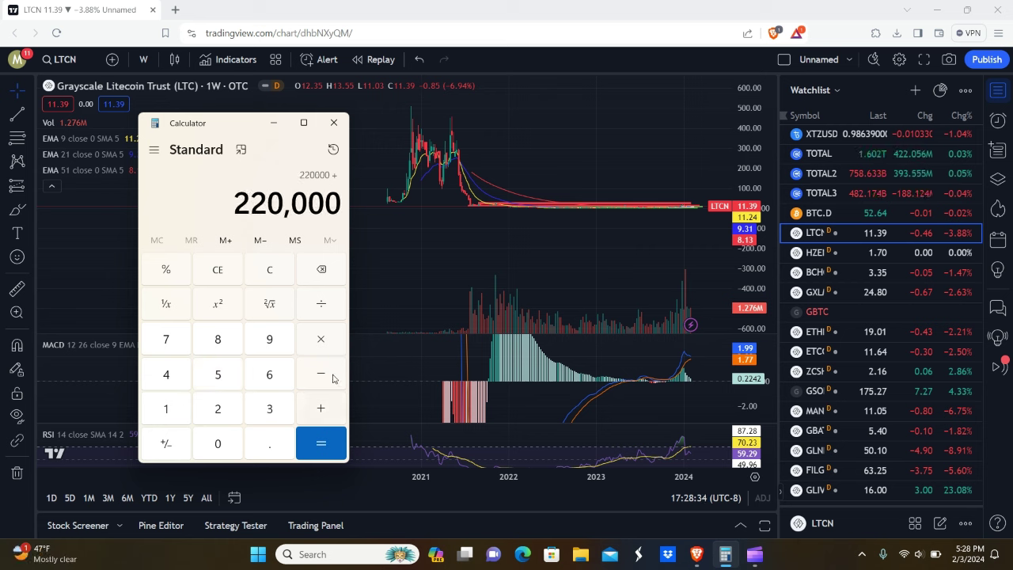
Step: Look up the 290 × 250 product in the calculation history and add 72,500 to the running total
left_click(333, 152)
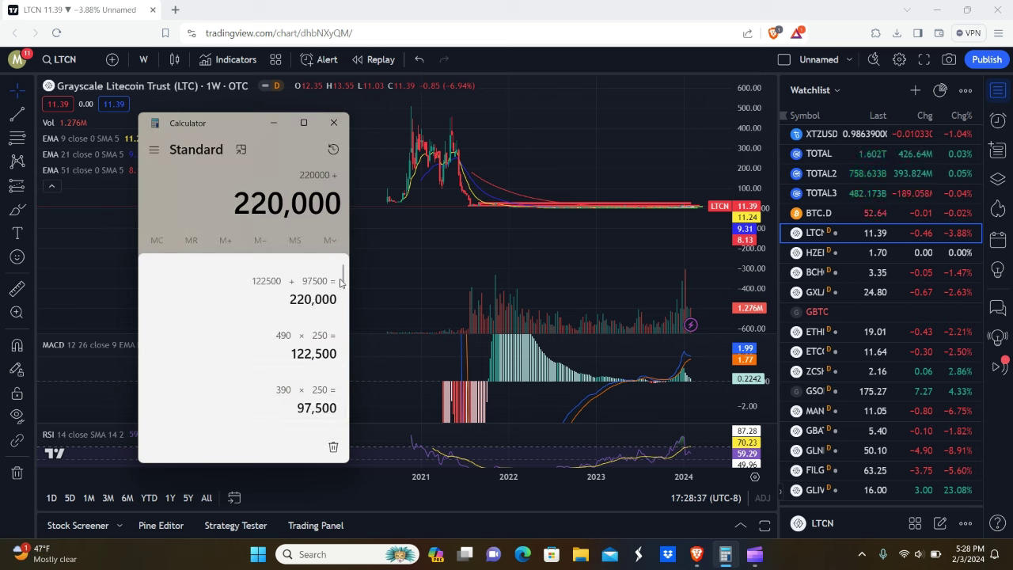
scroll(341, 281, "down", 3)
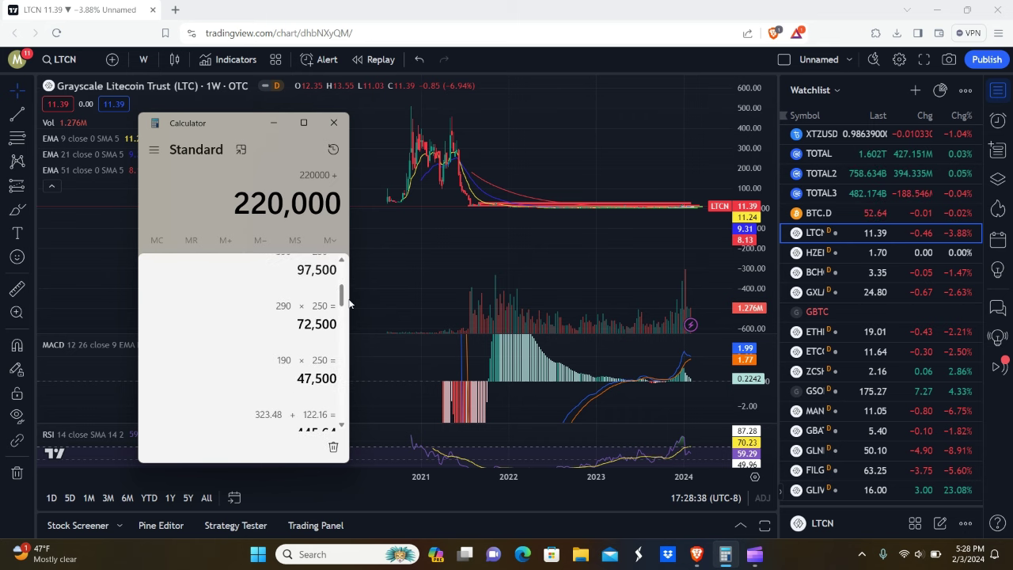
left_click(251, 158)
left_click(166, 338)
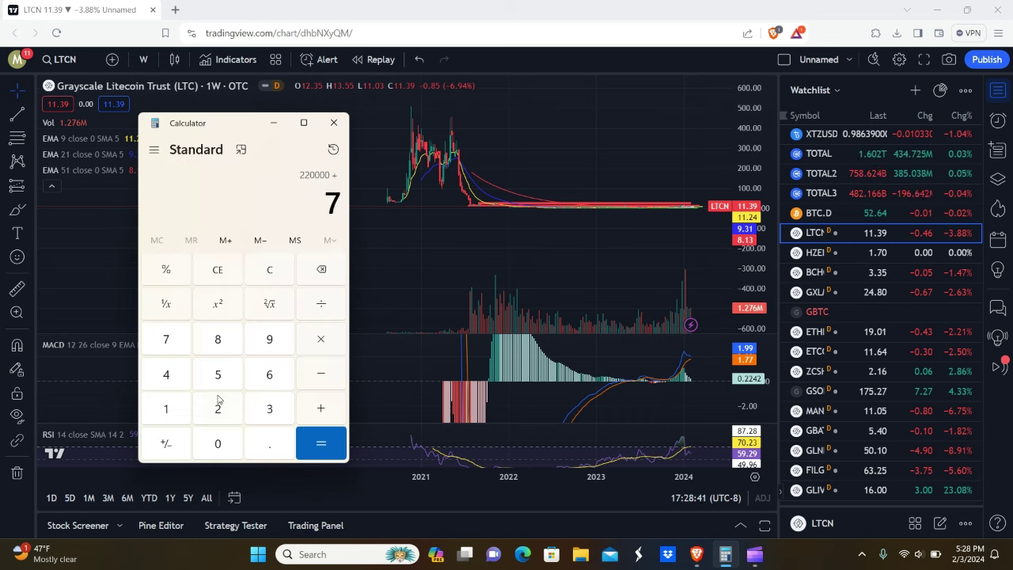
left_click(218, 408)
left_click(218, 374)
left_click(218, 443)
left_click(218, 443)
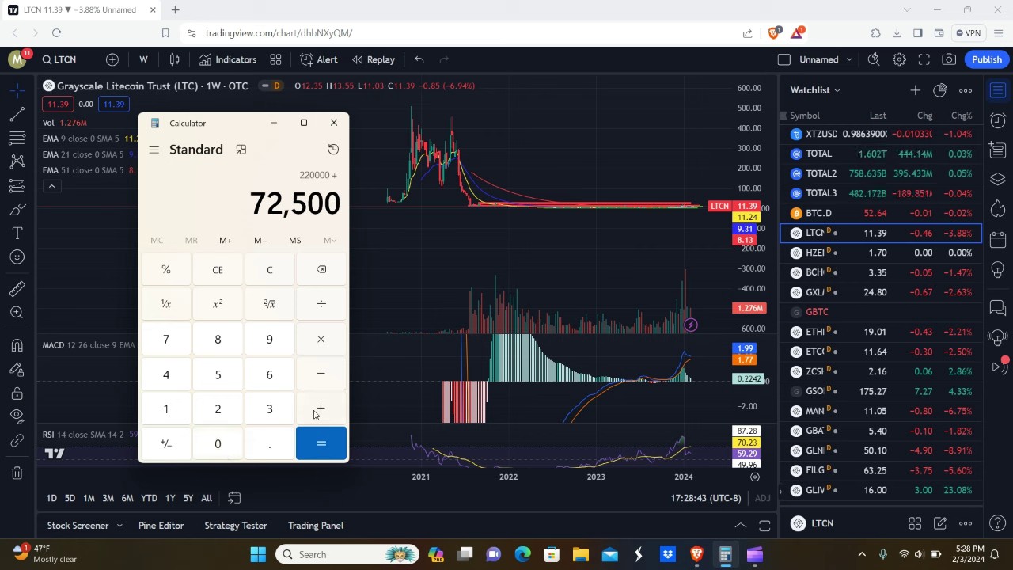
left_click(321, 408)
Step: Add the 190 × 250 product, 47,500, to the running total
left_click(166, 374)
left_click(166, 338)
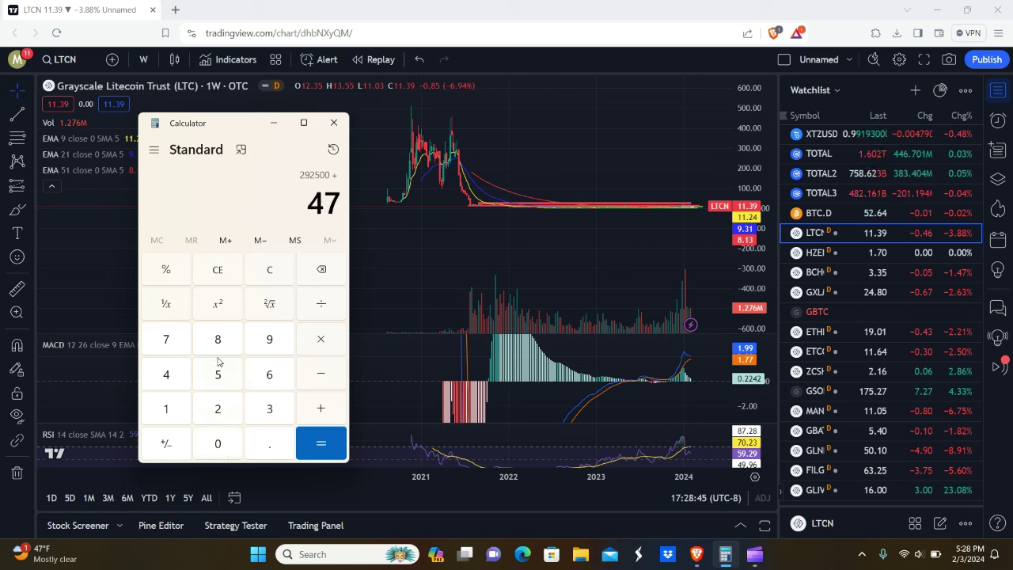
left_click(218, 373)
left_click(222, 443)
left_click(222, 443)
left_click(317, 407)
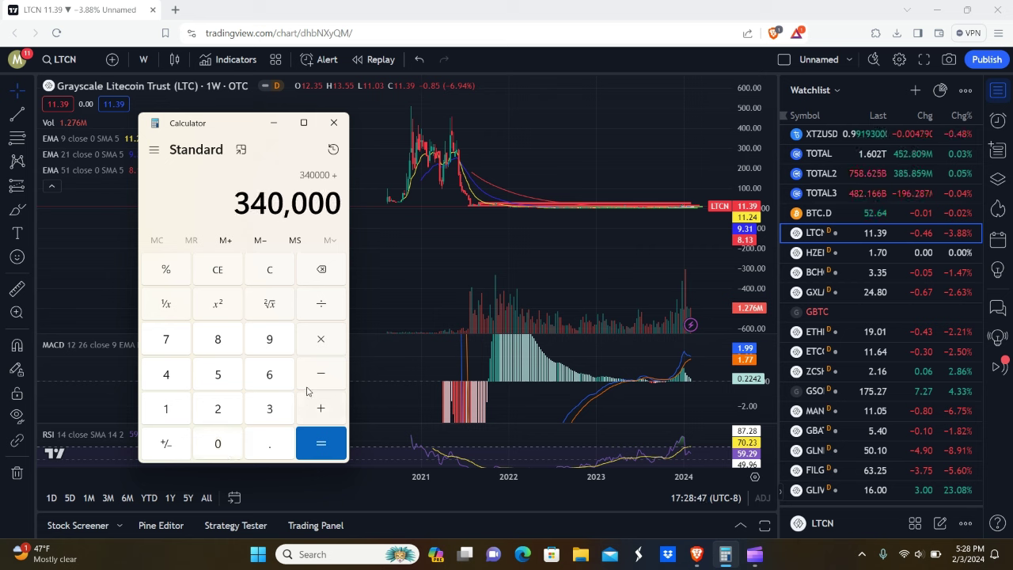
Step: Review the four products and the running sums in the calculation history, and close the history
left_click(333, 149)
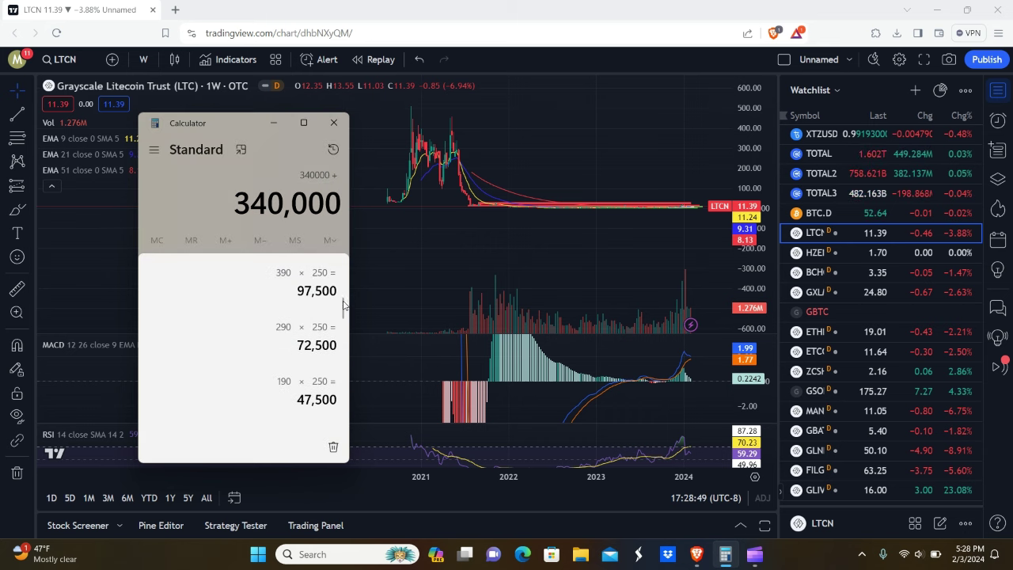
scroll(342, 304, "down", 2)
scroll(342, 305, "up", 5)
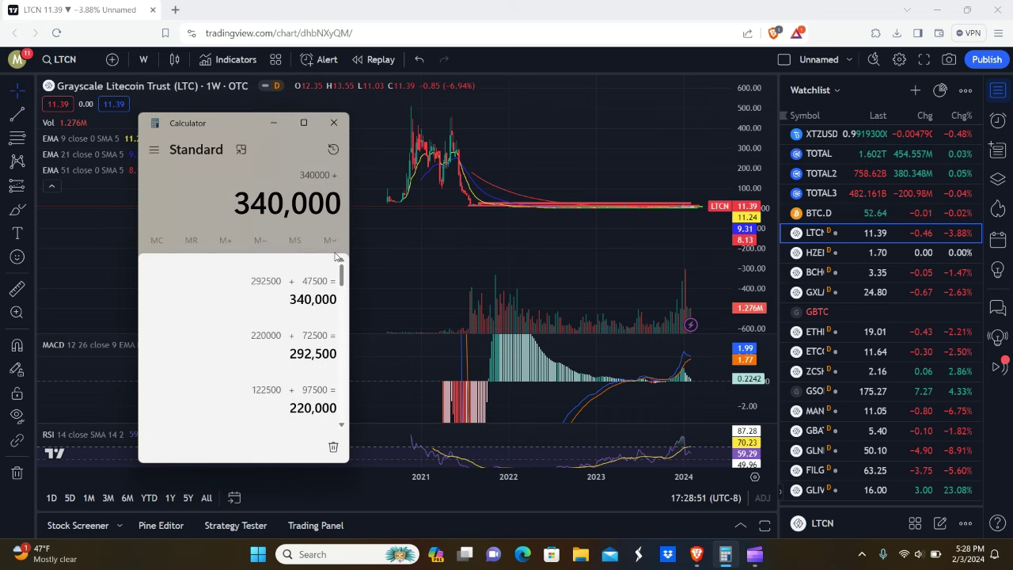
left_click(270, 152)
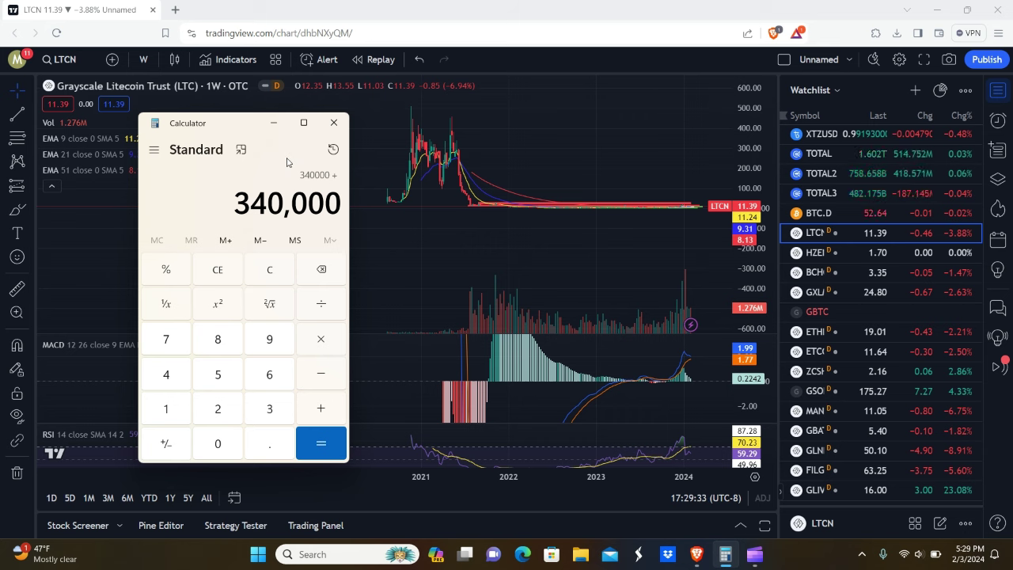
Step: Minimize Calculator and stretch the LTCN chart's price and time scales to examine the weekly candles from late 2022 to early 2024
left_click(274, 124)
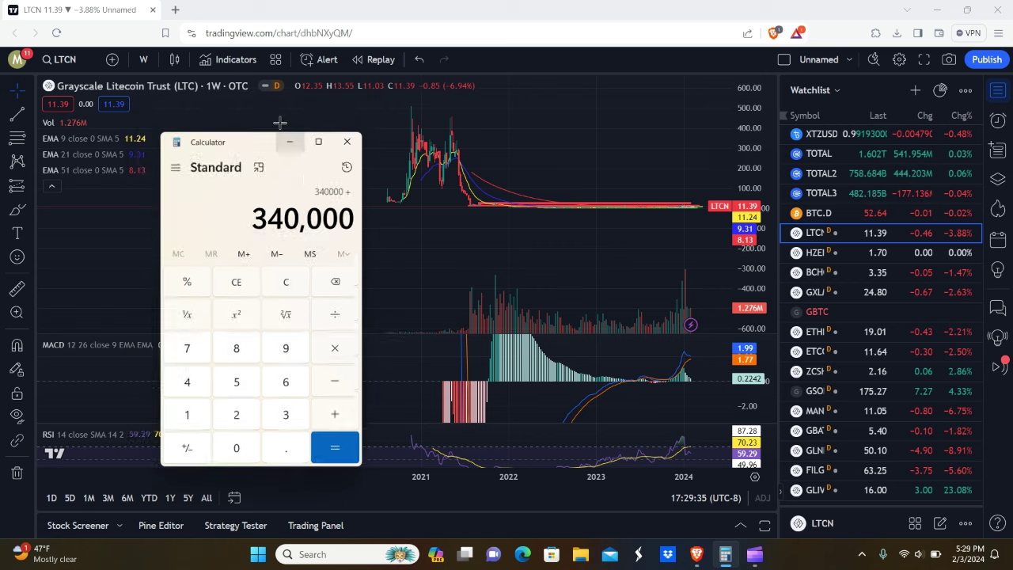
left_click_drag(747, 250, 754, 99)
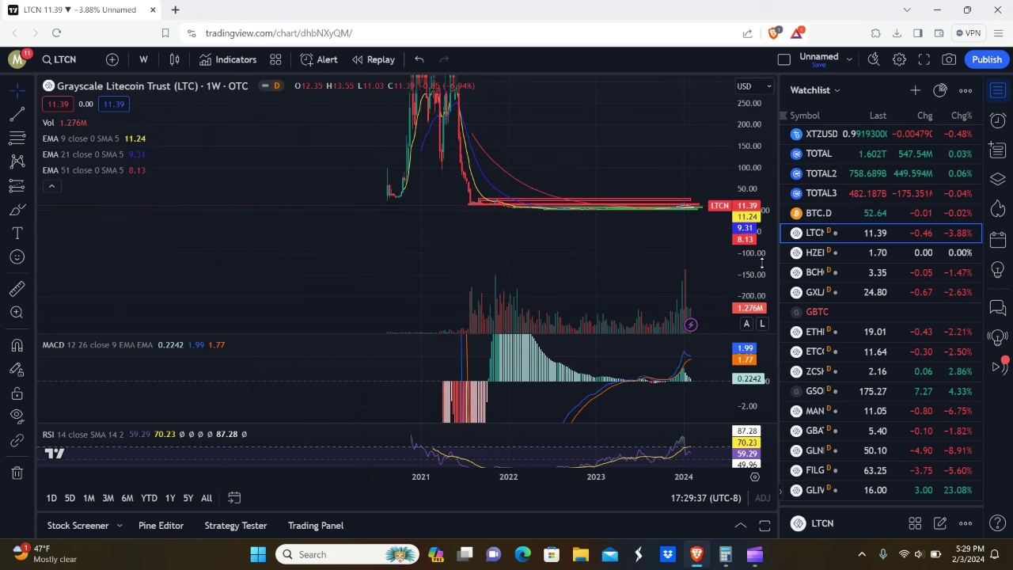
left_click_drag(762, 263, 701, 127)
left_click_drag(743, 258, 748, 83)
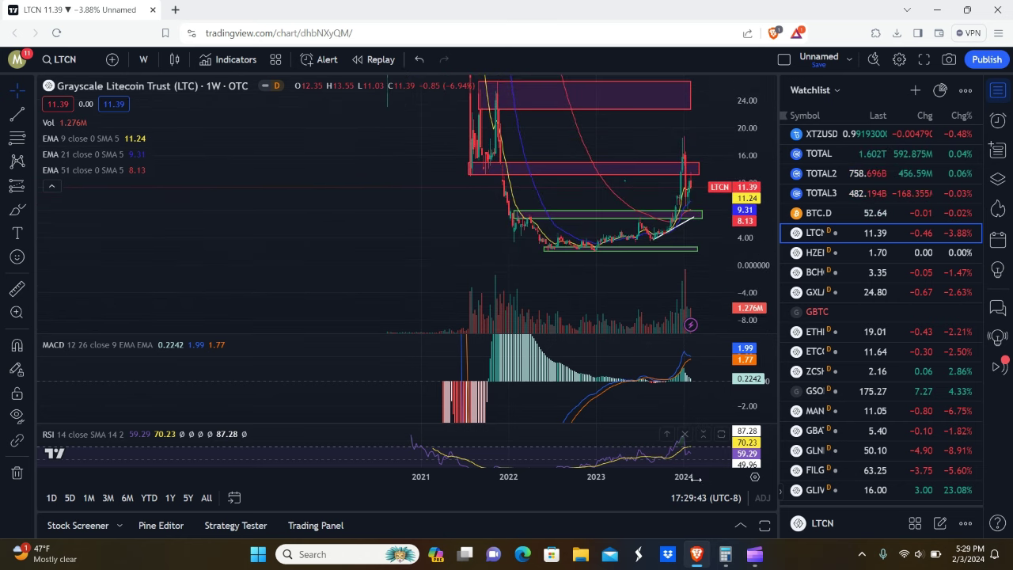
left_click_drag(680, 477, 586, 477)
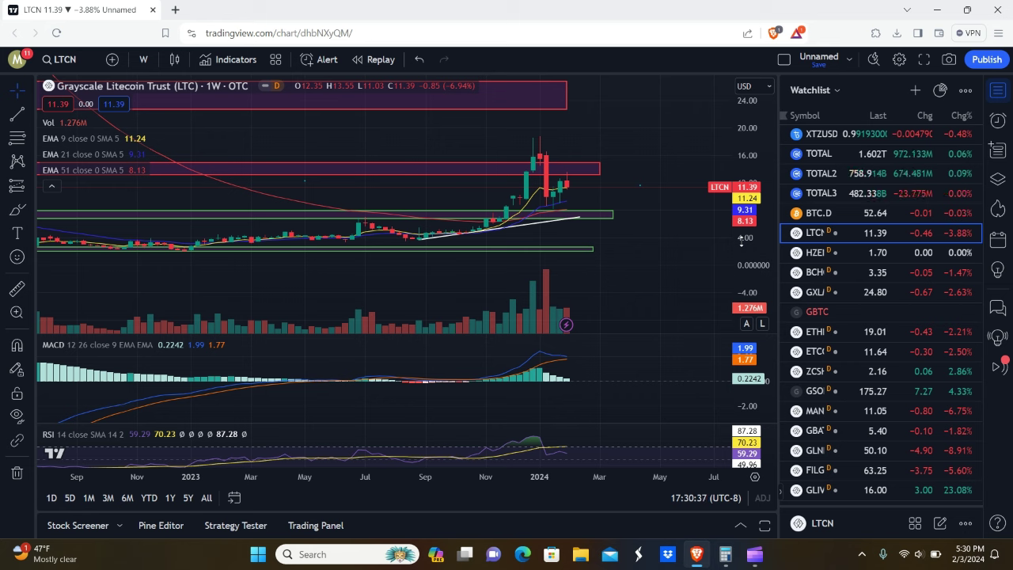
Step: Stretch the LTCN chart's price and time scales to examine the 2023 to early 2024 candles against the marked support and resistance zones
left_click_drag(741, 242, 742, 233)
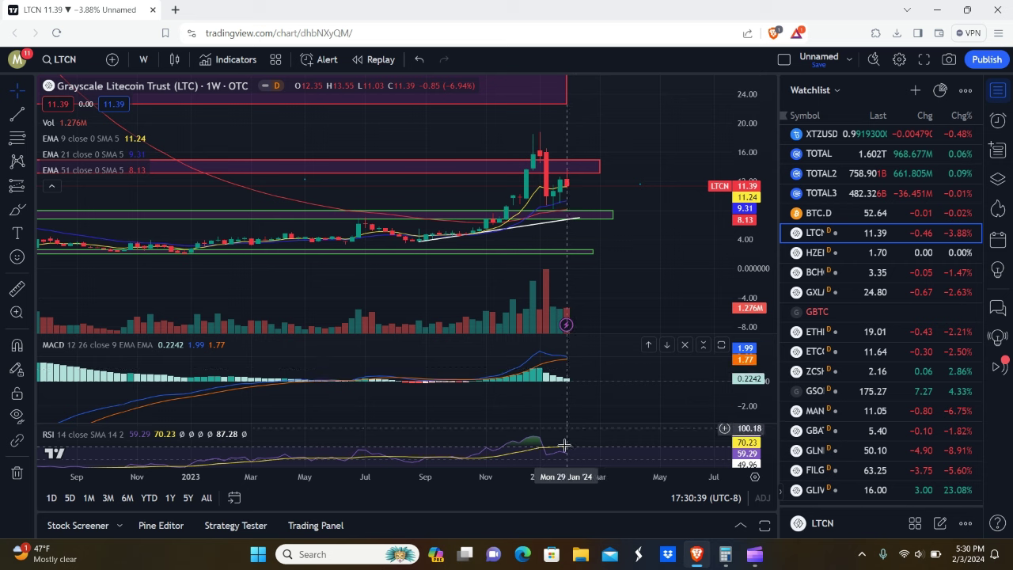
scroll(561, 480, "up", 2)
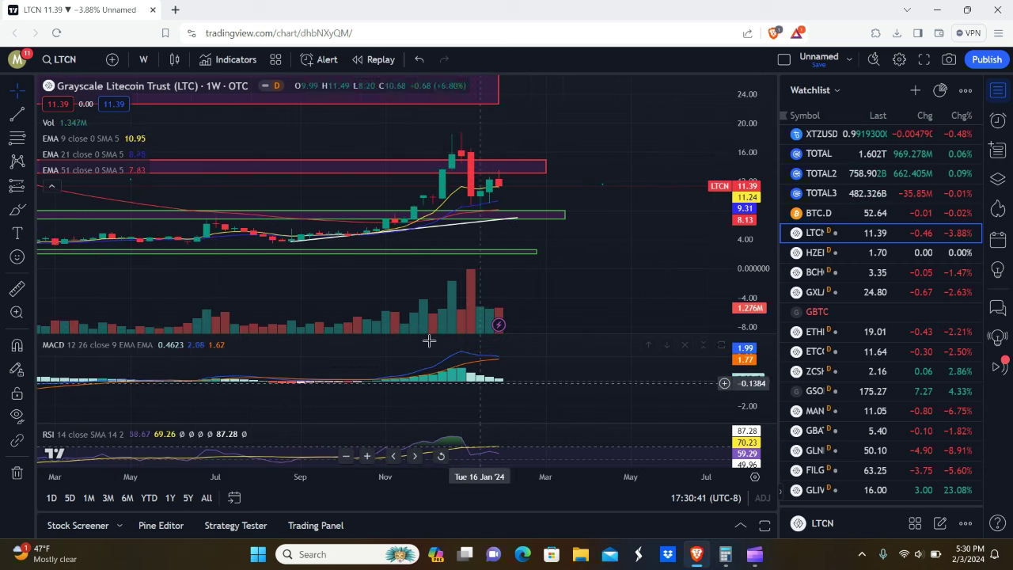
left_click_drag(384, 283, 425, 262)
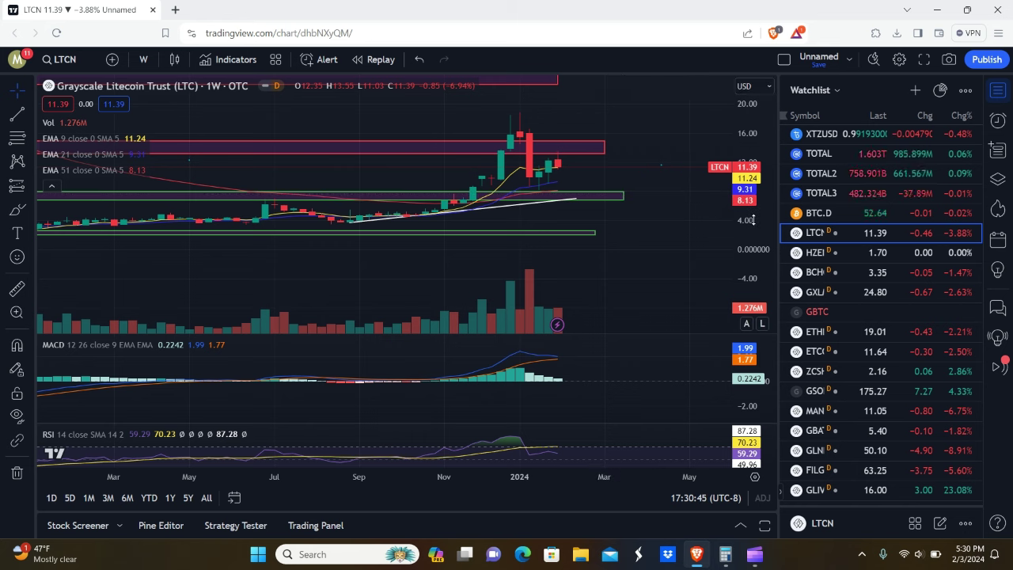
left_click_drag(746, 215, 747, 166)
left_click(540, 203)
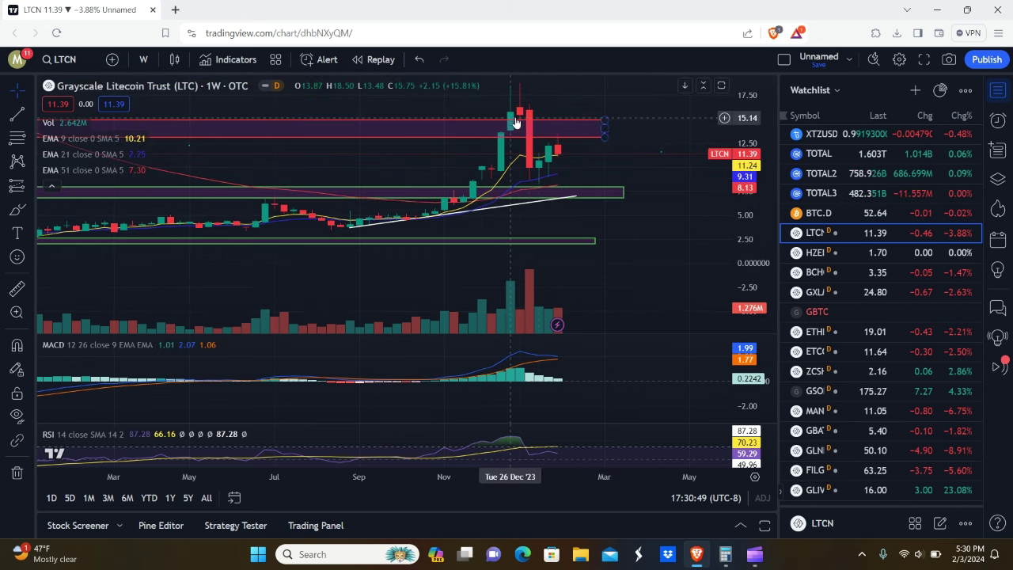
left_click(557, 183)
left_click(575, 198)
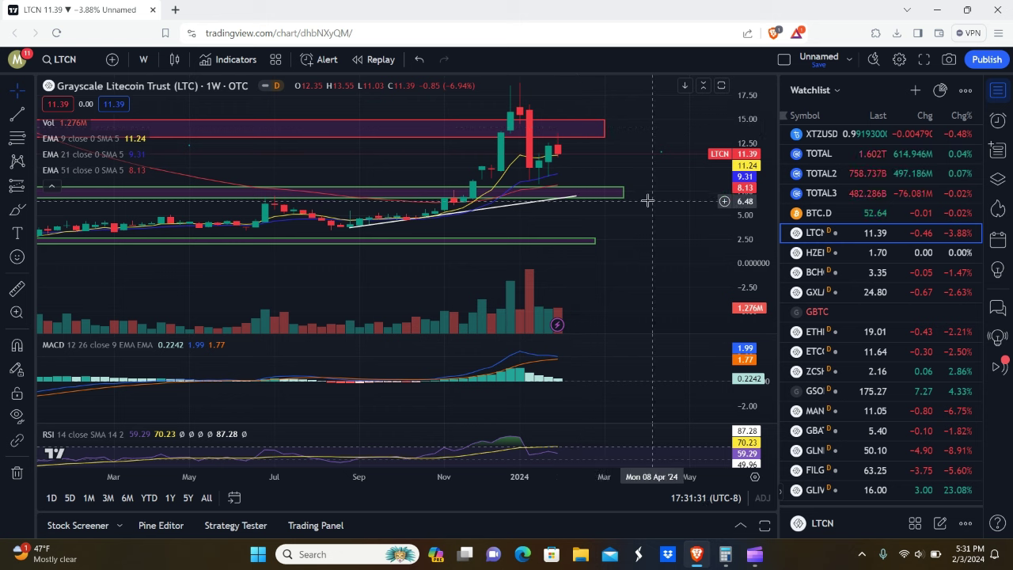
left_click(622, 193)
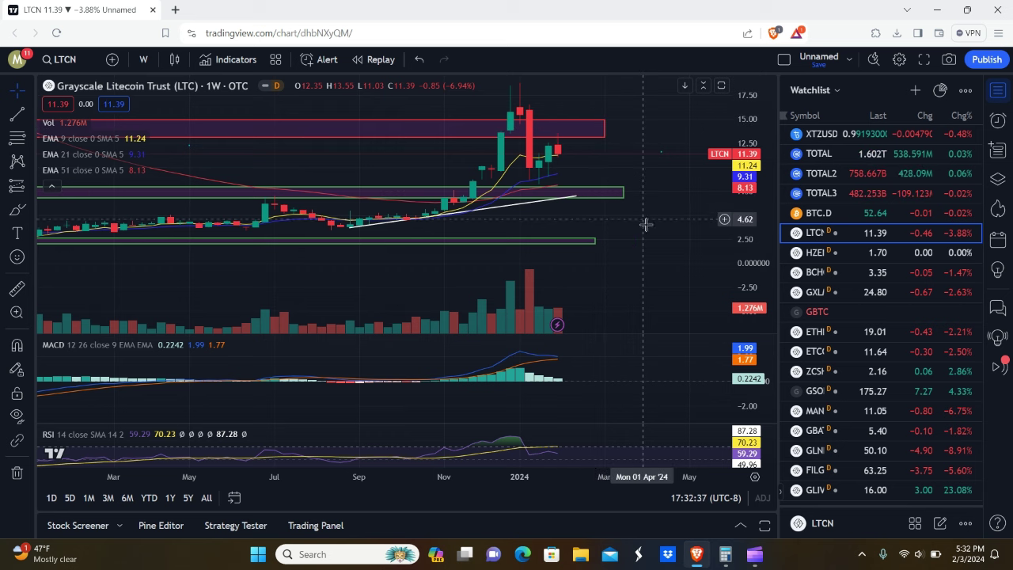
Step: Examine the LTCN price action at wider price and time scales, ending with the full history from 2020 to 2024
left_click_drag(761, 215, 761, 255)
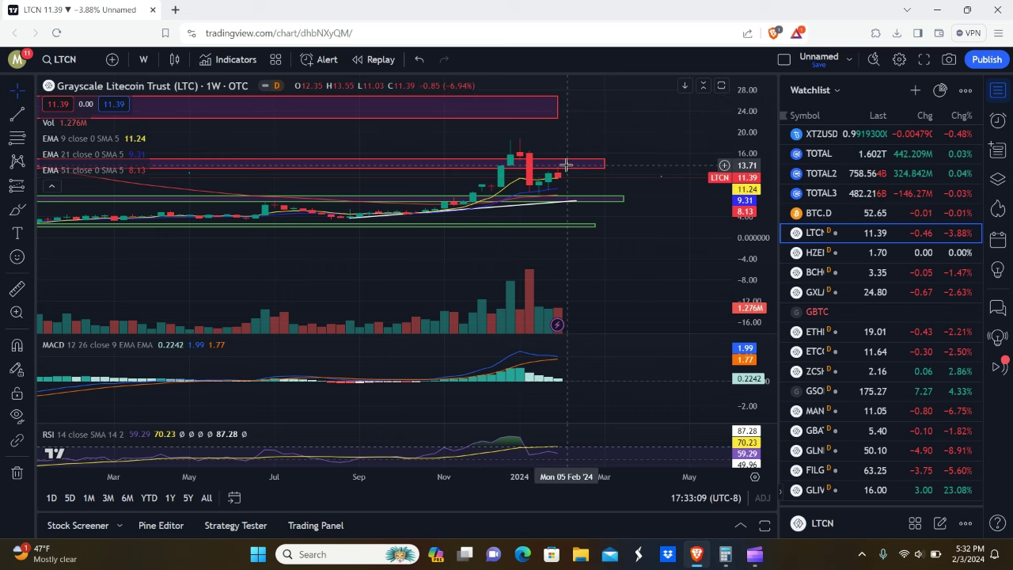
scroll(747, 137, "down", 3)
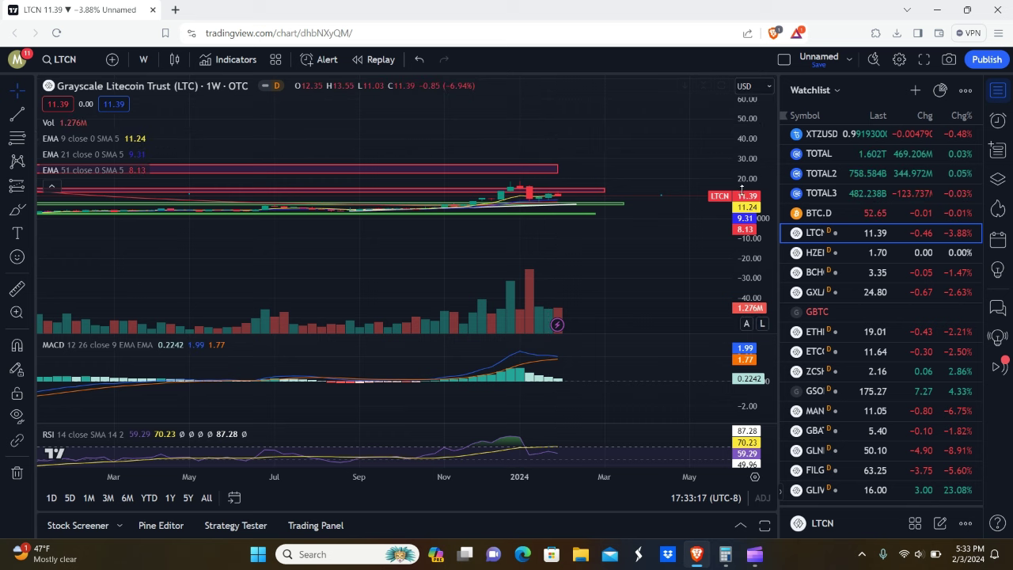
left_click_drag(740, 205, 736, 85)
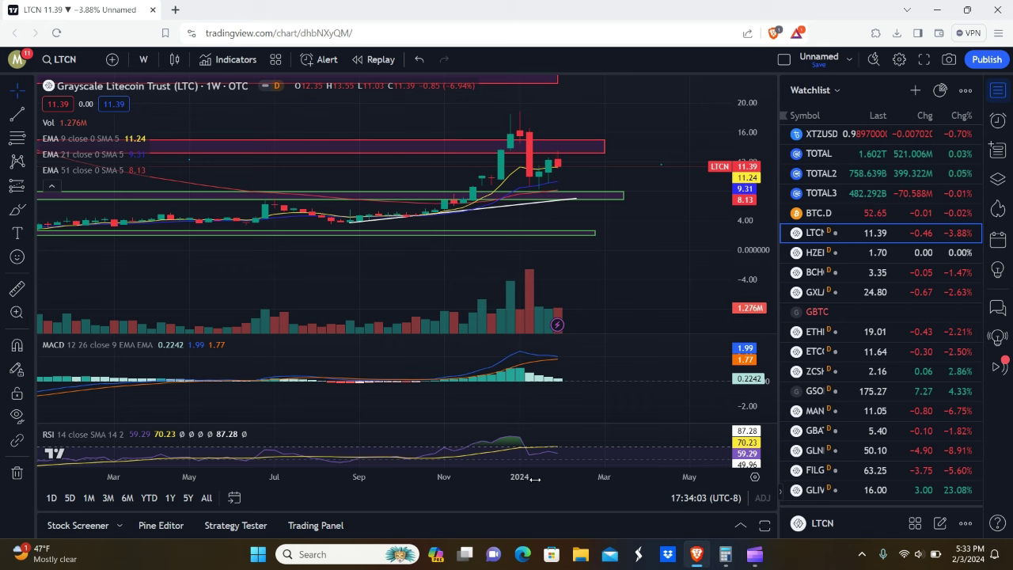
left_click_drag(535, 478, 633, 477)
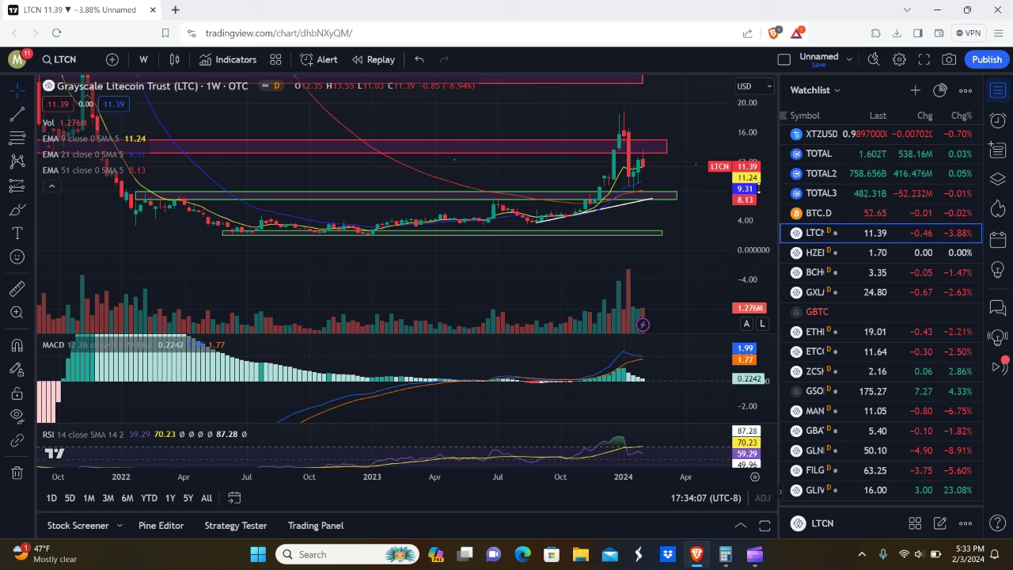
left_click_drag(755, 226, 768, 303)
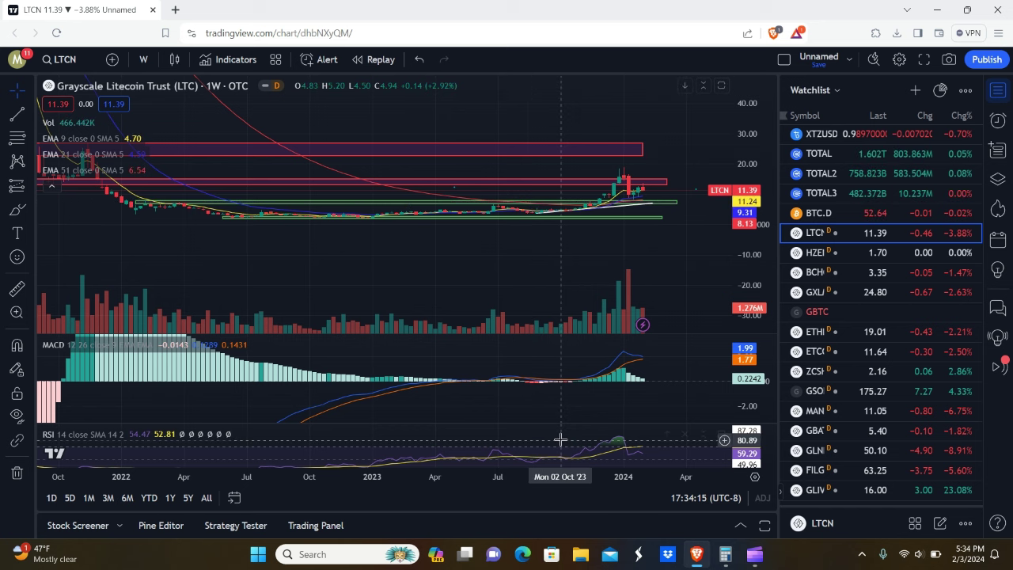
scroll(683, 479, "down", 3)
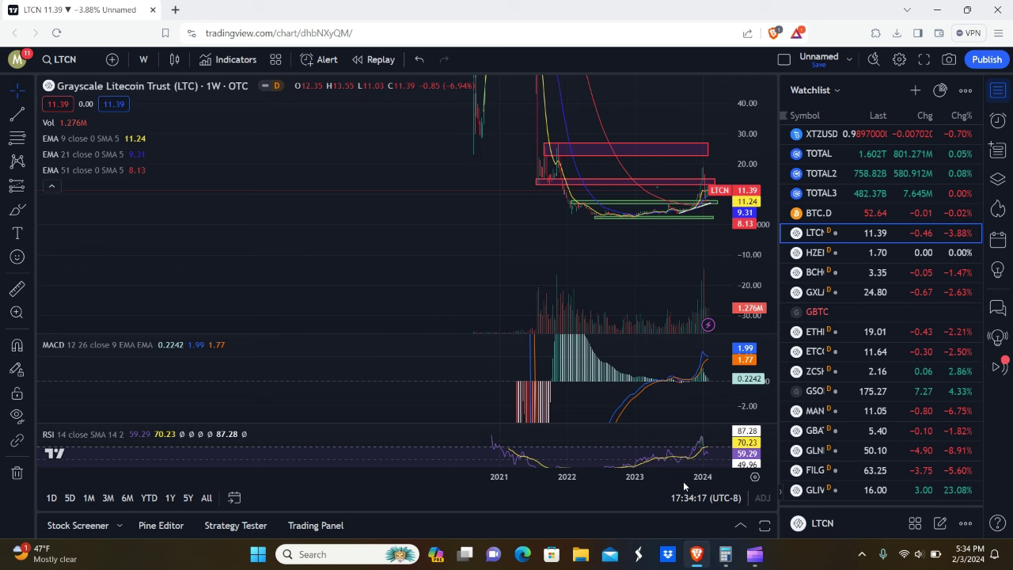
left_click_drag(773, 185, 773, 326)
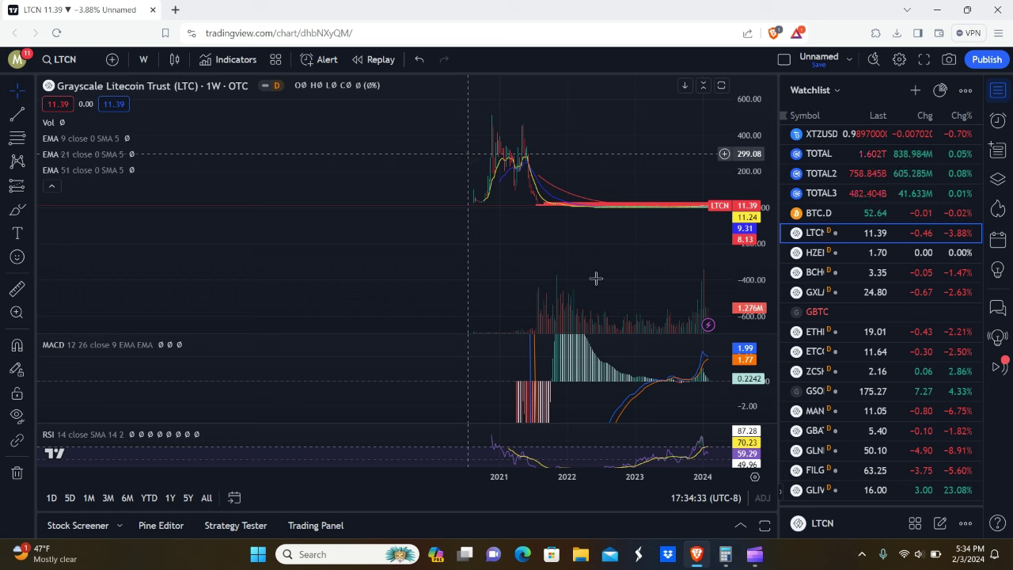
Step: Switch to Calculator, clear the previous total and multiply 290 by 1000
left_click(725, 554)
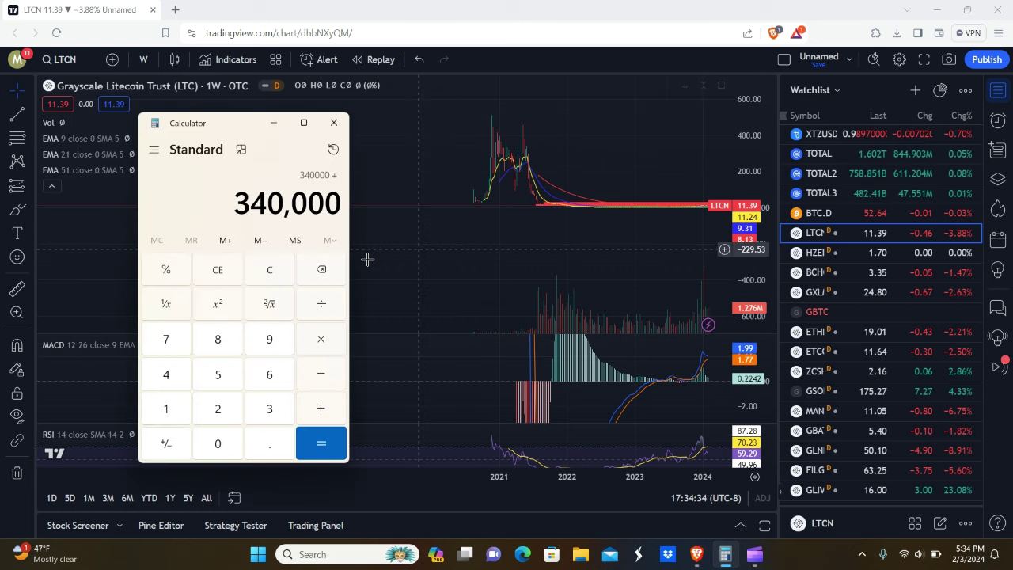
left_click(269, 275)
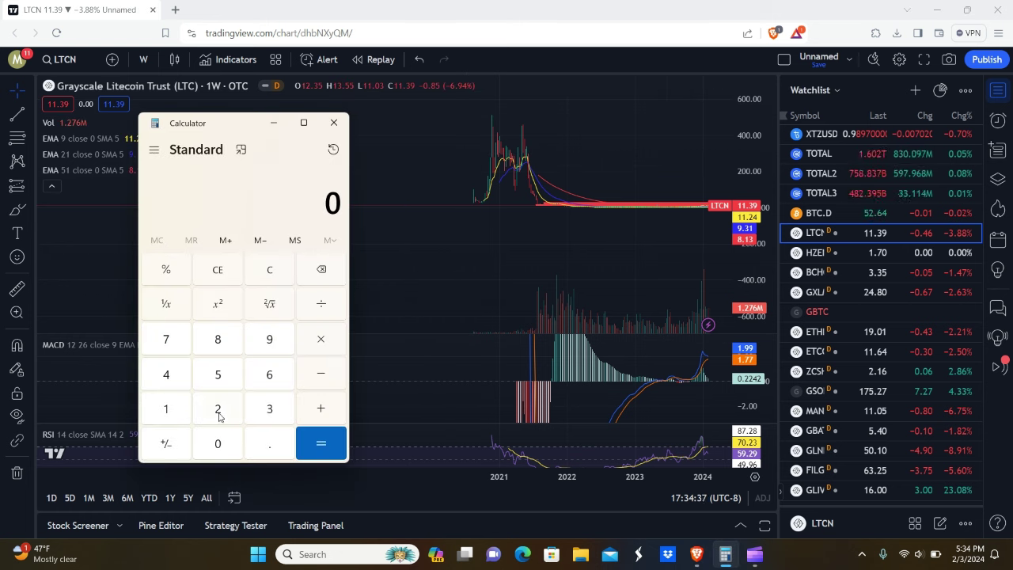
left_click(218, 408)
left_click(269, 339)
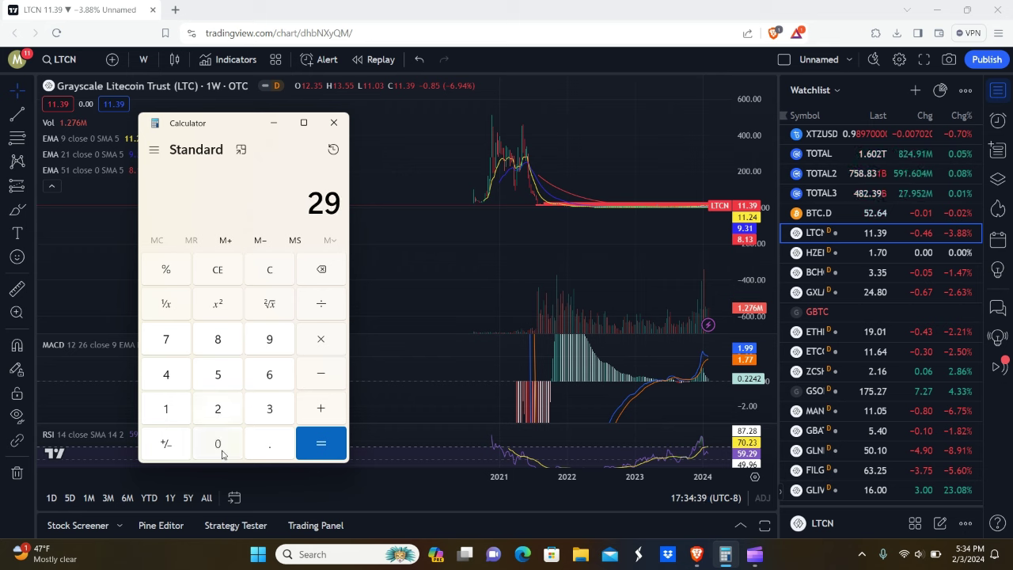
left_click(222, 454)
left_click(320, 338)
left_click(176, 409)
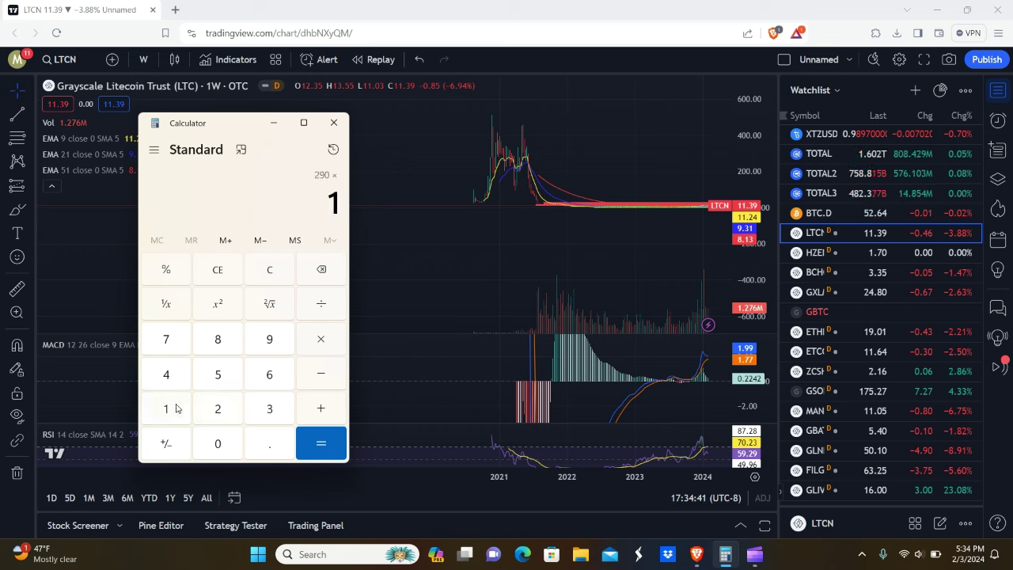
left_click(215, 441)
left_click(214, 441)
left_click(215, 441)
left_click(322, 441)
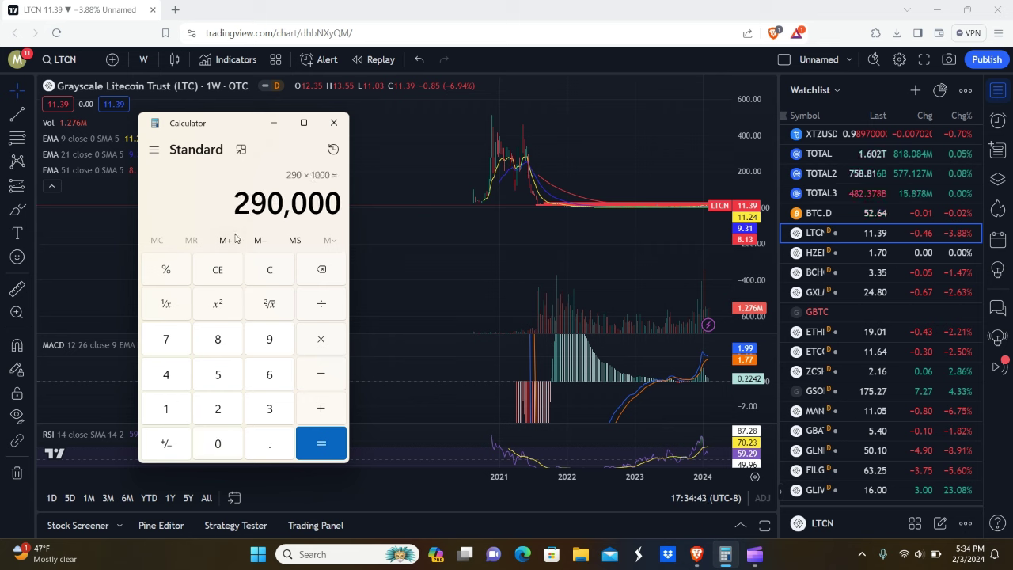
Step: Compare the 290 × 1000 product with the earlier running sums in the calculation history, close the history and return to the chart
left_click(333, 148)
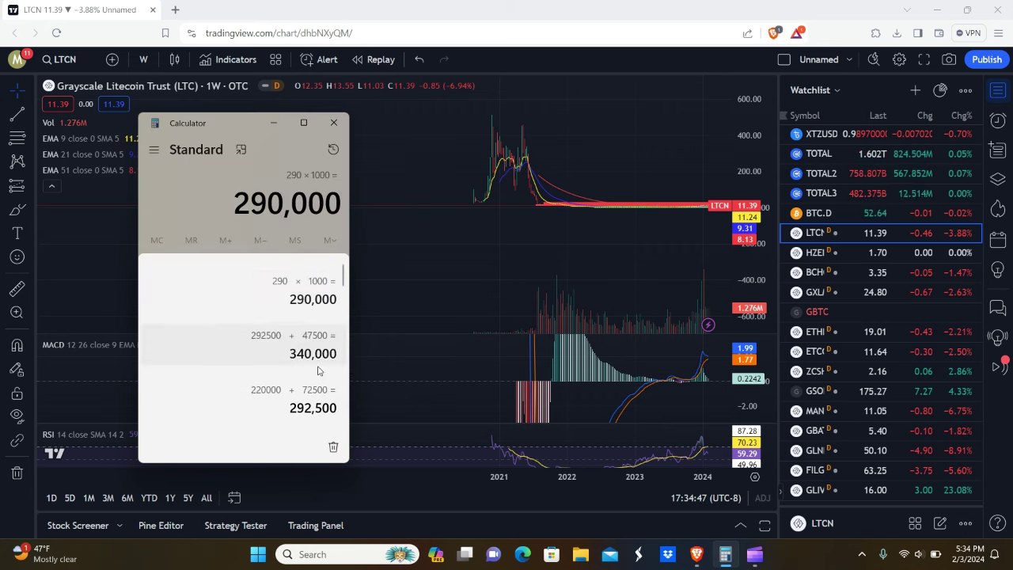
left_click(260, 170)
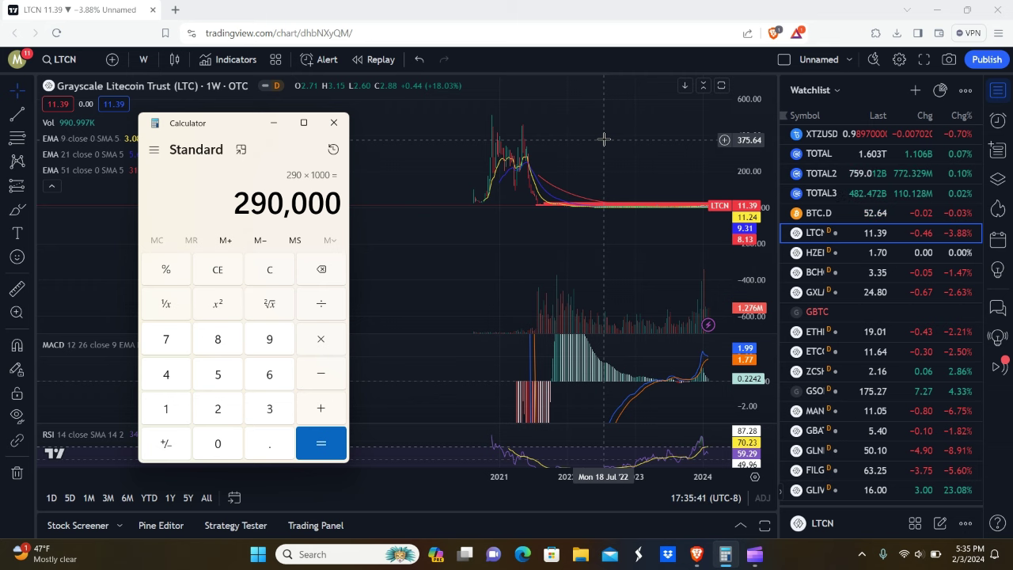
left_click(660, 144)
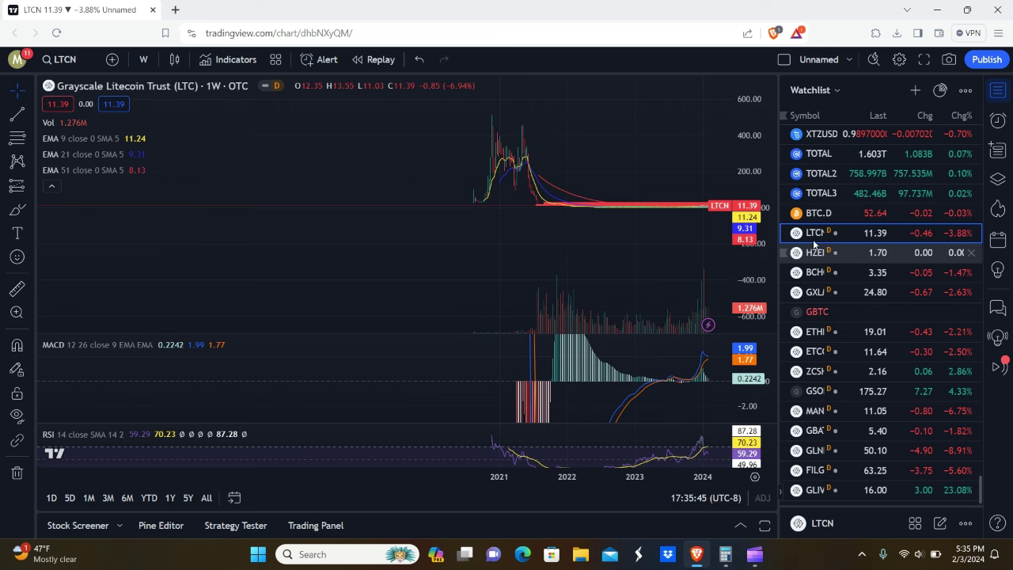
Step: Bring Calculator back up and subtract 10,000 from the 290,000 product
left_click(727, 562)
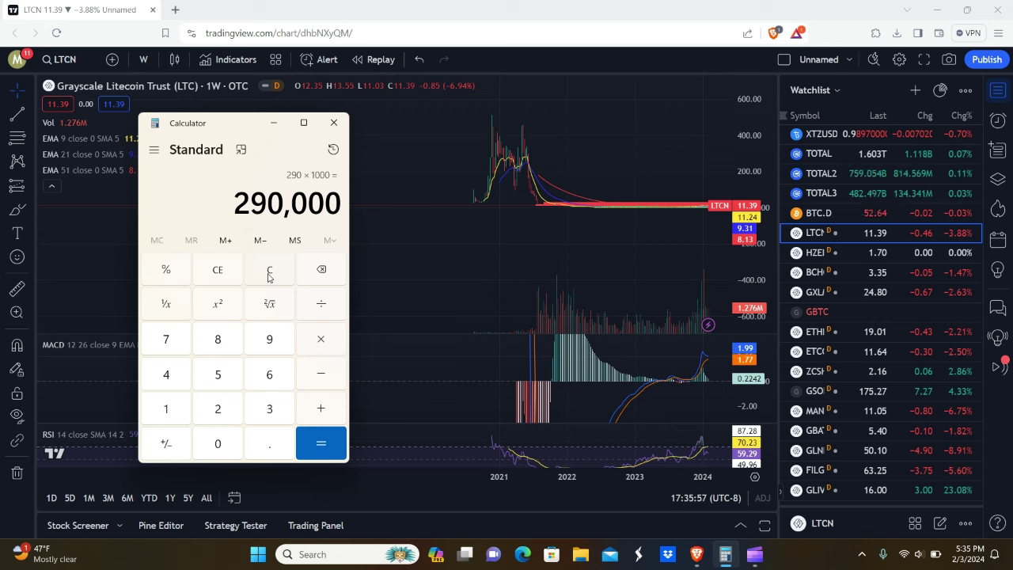
left_click(321, 374)
left_click(166, 408)
left_click(214, 451)
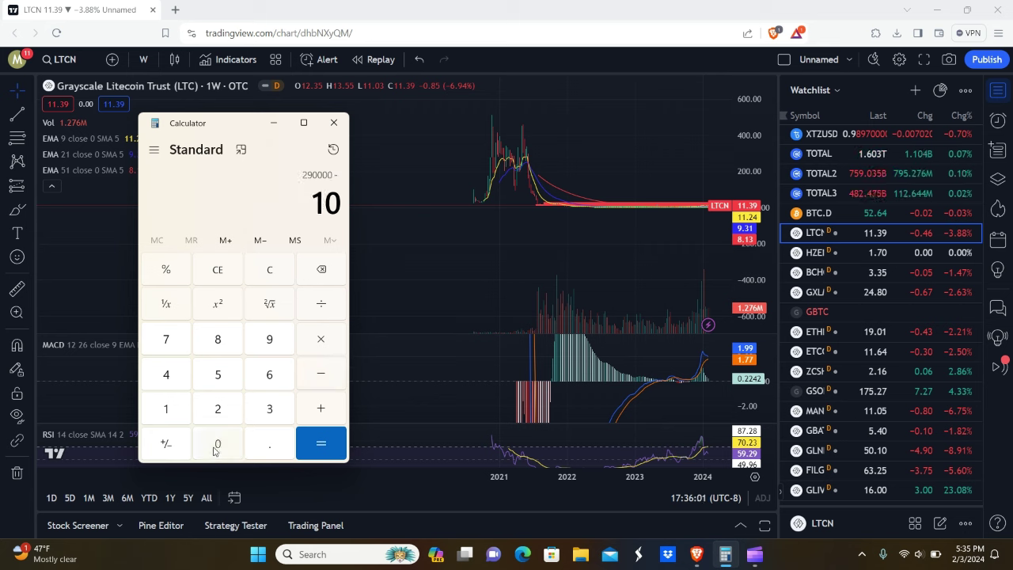
left_click(213, 451)
left_click(214, 451)
left_click(214, 451)
left_click(339, 447)
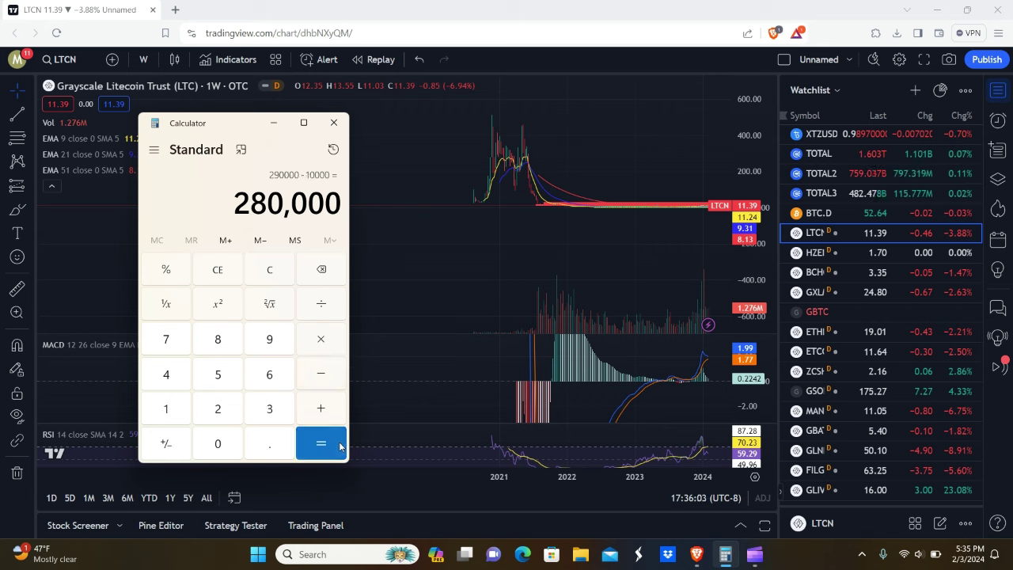
Step: Multiply the remaining 280,000 by 0.33
left_click(329, 373)
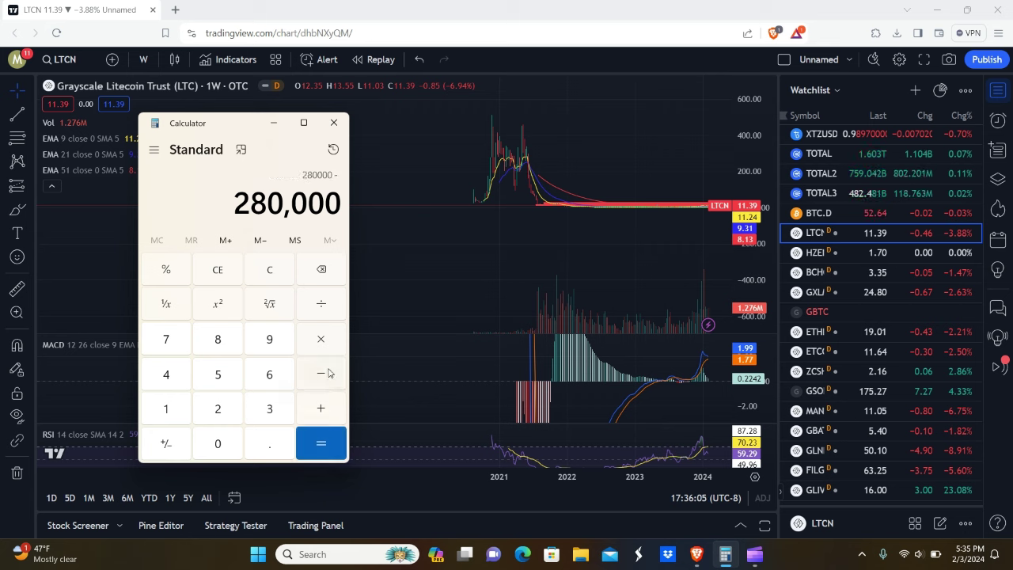
left_click(317, 349)
left_click(271, 448)
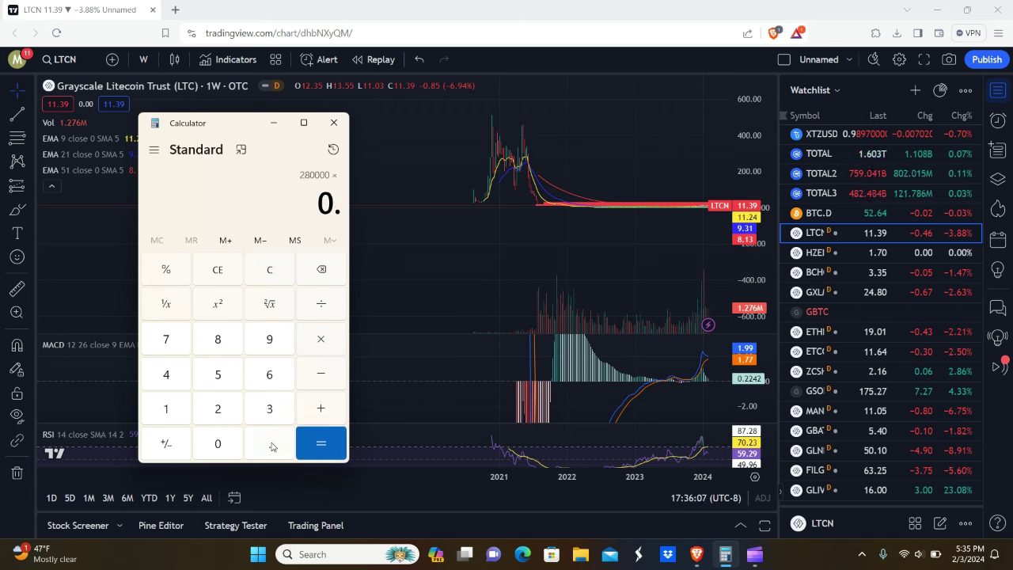
left_click(267, 409)
left_click(268, 409)
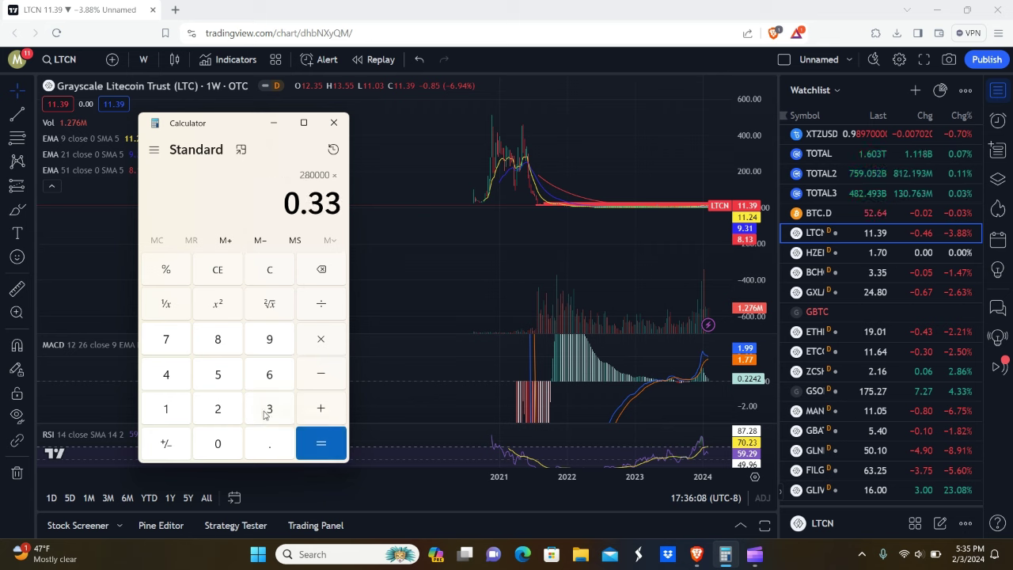
left_click(330, 443)
Step: Clear the calculation and subtract 93,000 from 280,000
left_click(273, 269)
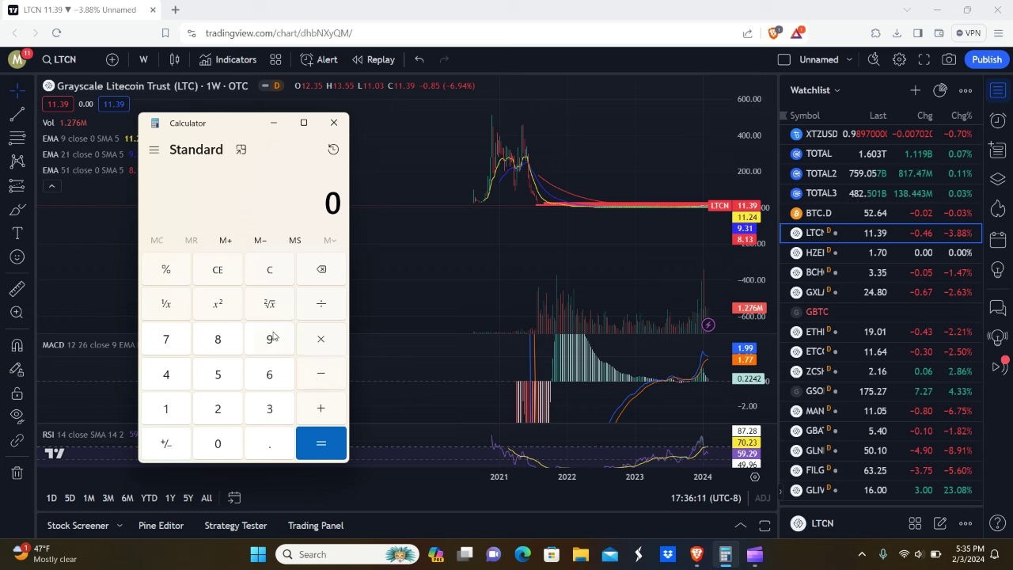
left_click(226, 410)
left_click(225, 341)
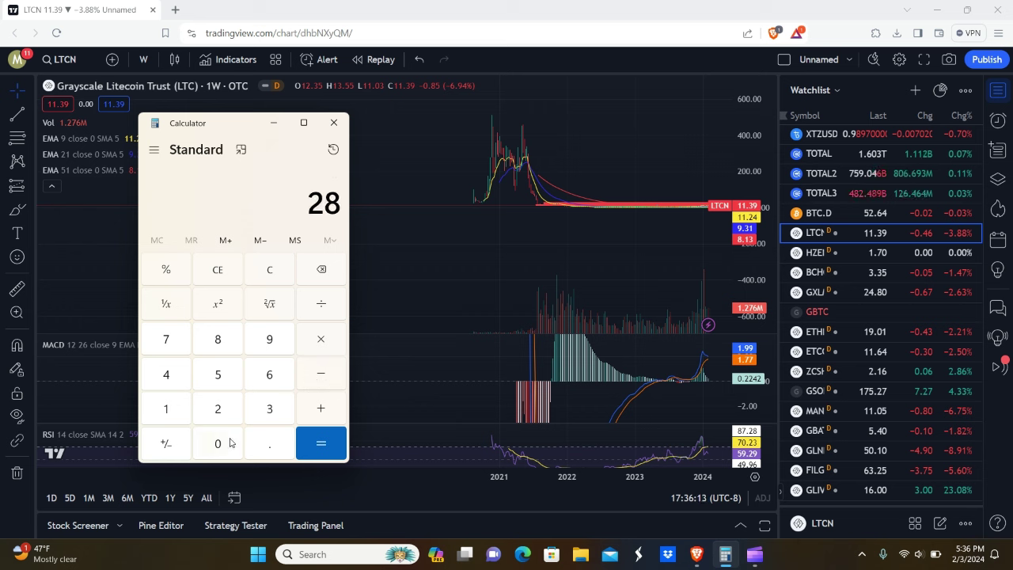
left_click(221, 443)
left_click(221, 443)
left_click(222, 444)
left_click(222, 443)
left_click(320, 374)
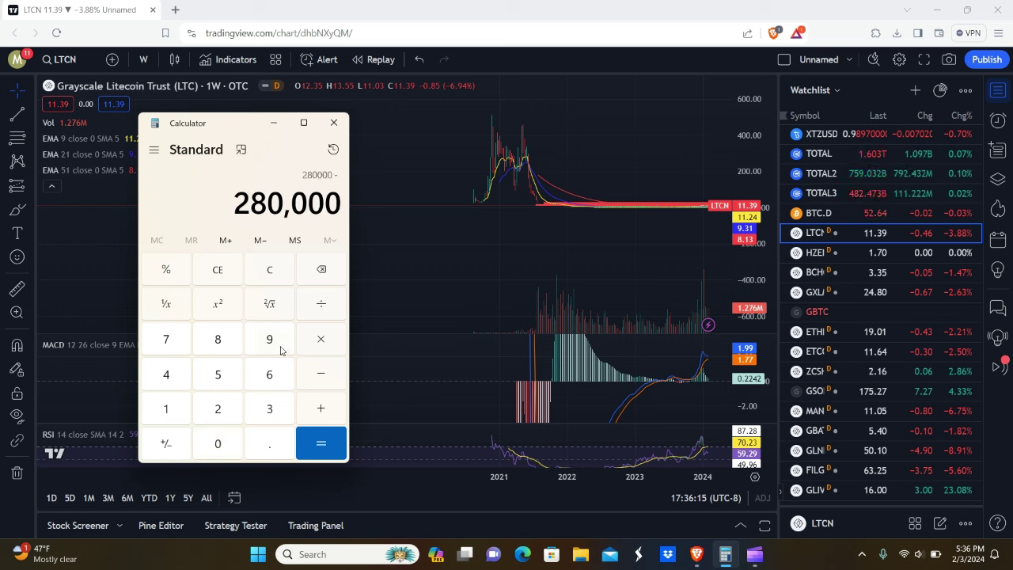
left_click(269, 339)
left_click(269, 408)
left_click(237, 445)
left_click(237, 445)
left_click(238, 445)
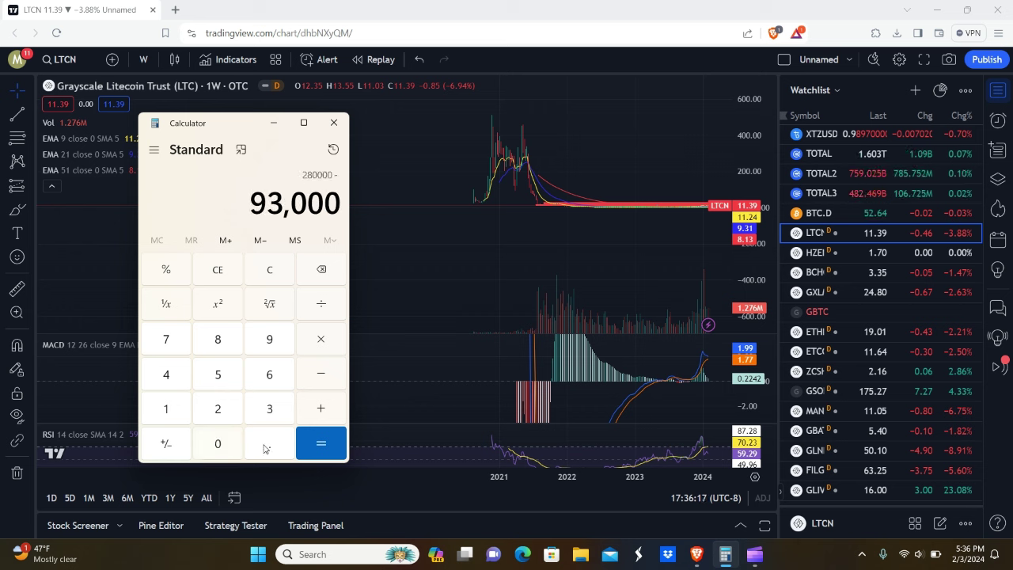
left_click(320, 443)
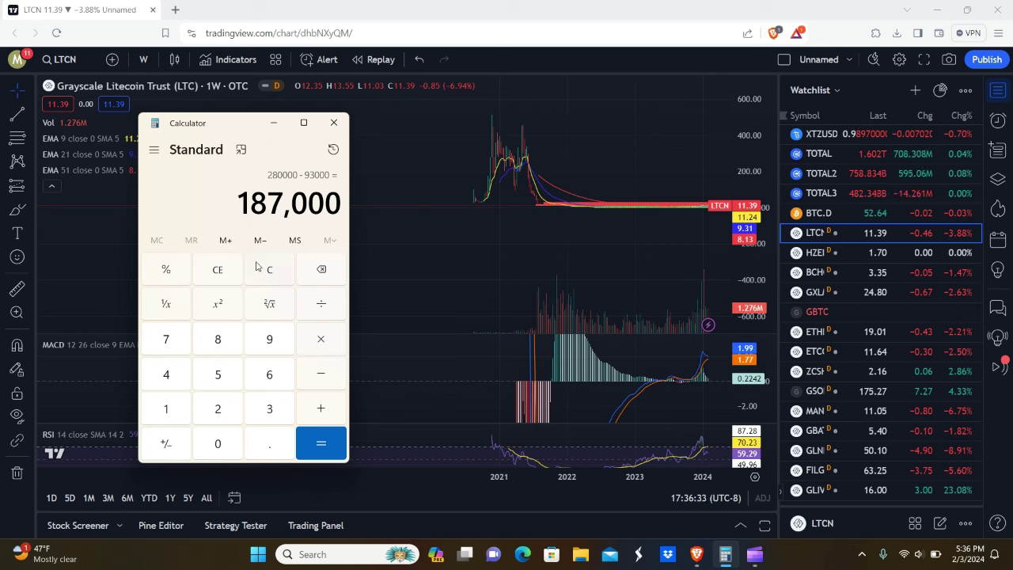
Step: Clear the calculation and multiply 30,000 by 25
left_click(257, 266)
left_click(269, 409)
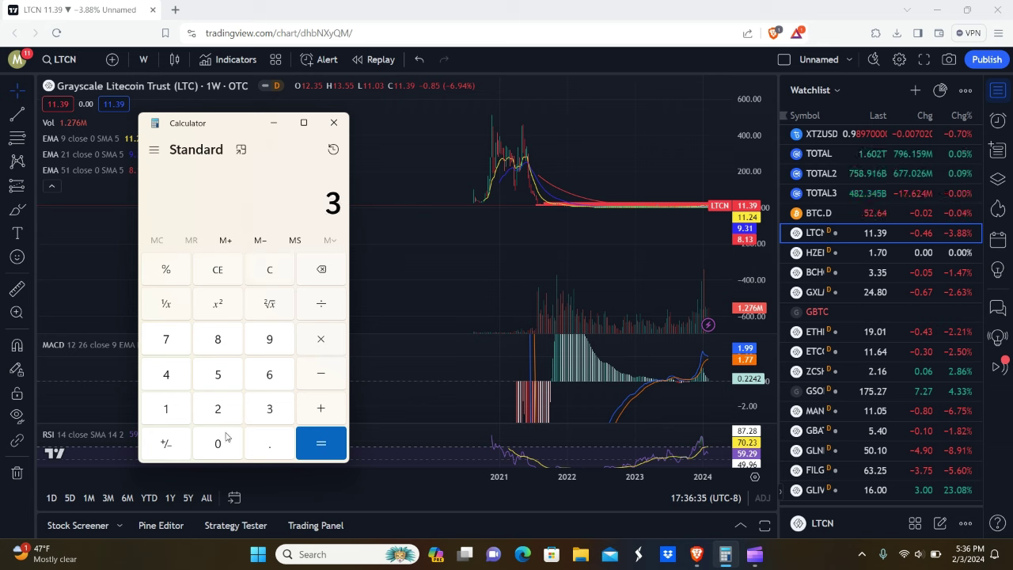
left_click(217, 441)
left_click(217, 441)
left_click(216, 440)
left_click(217, 440)
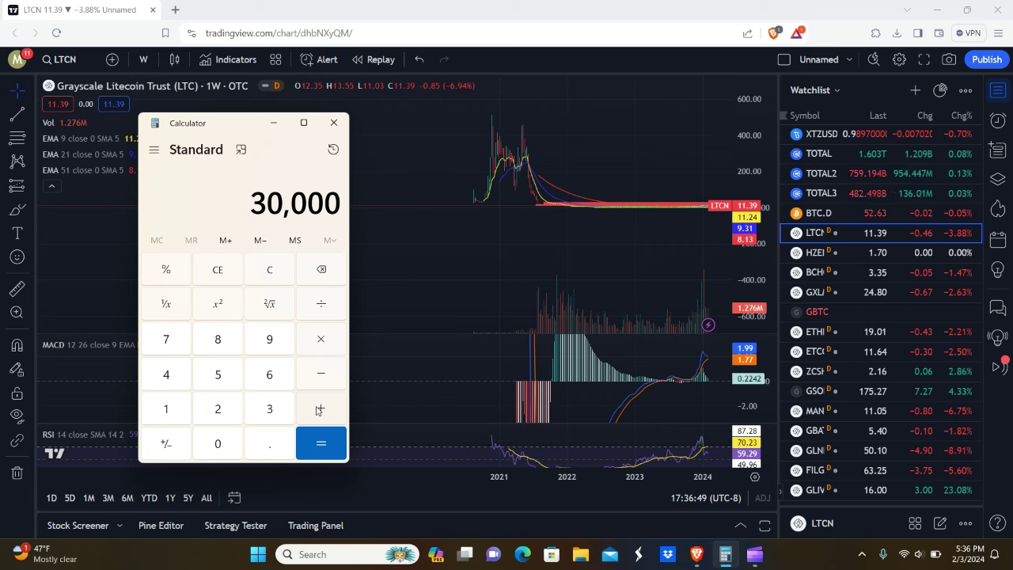
left_click(311, 338)
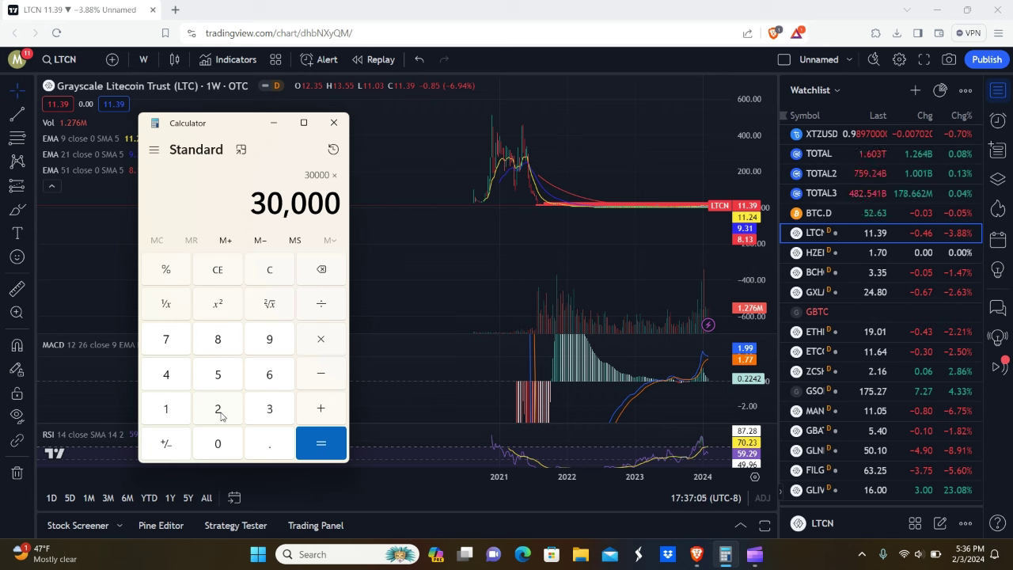
left_click(219, 409)
left_click(222, 385)
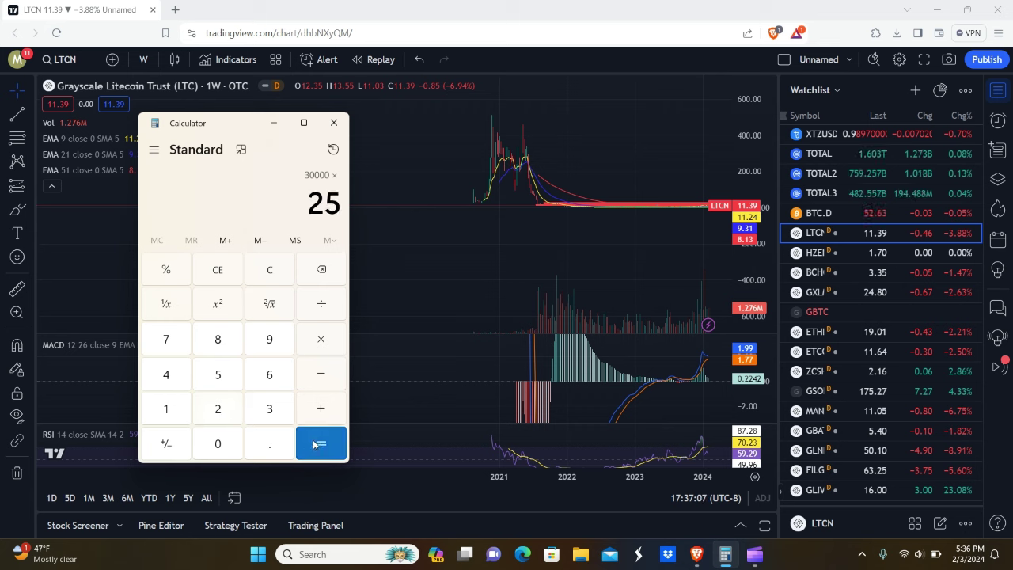
left_click(314, 443)
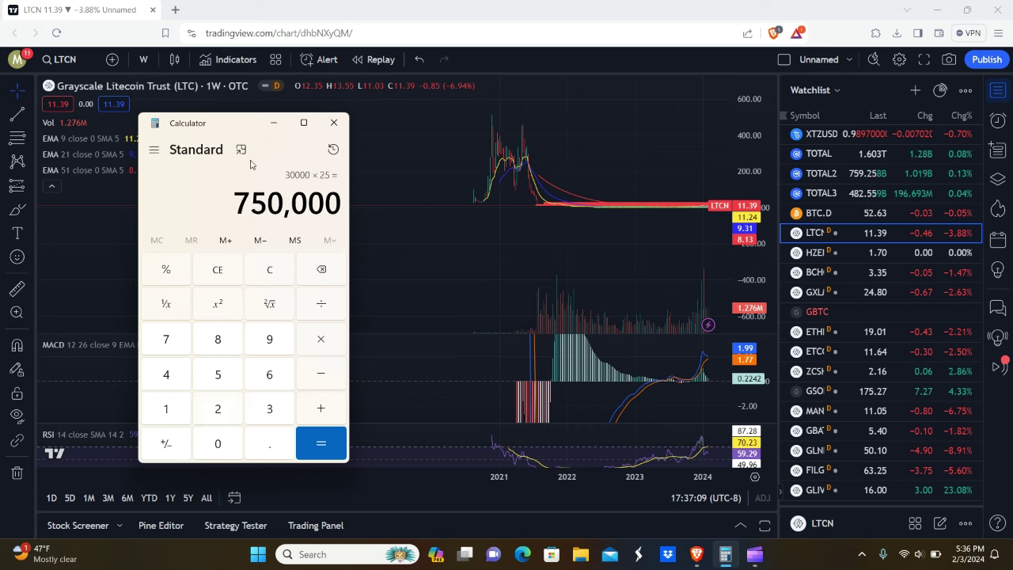